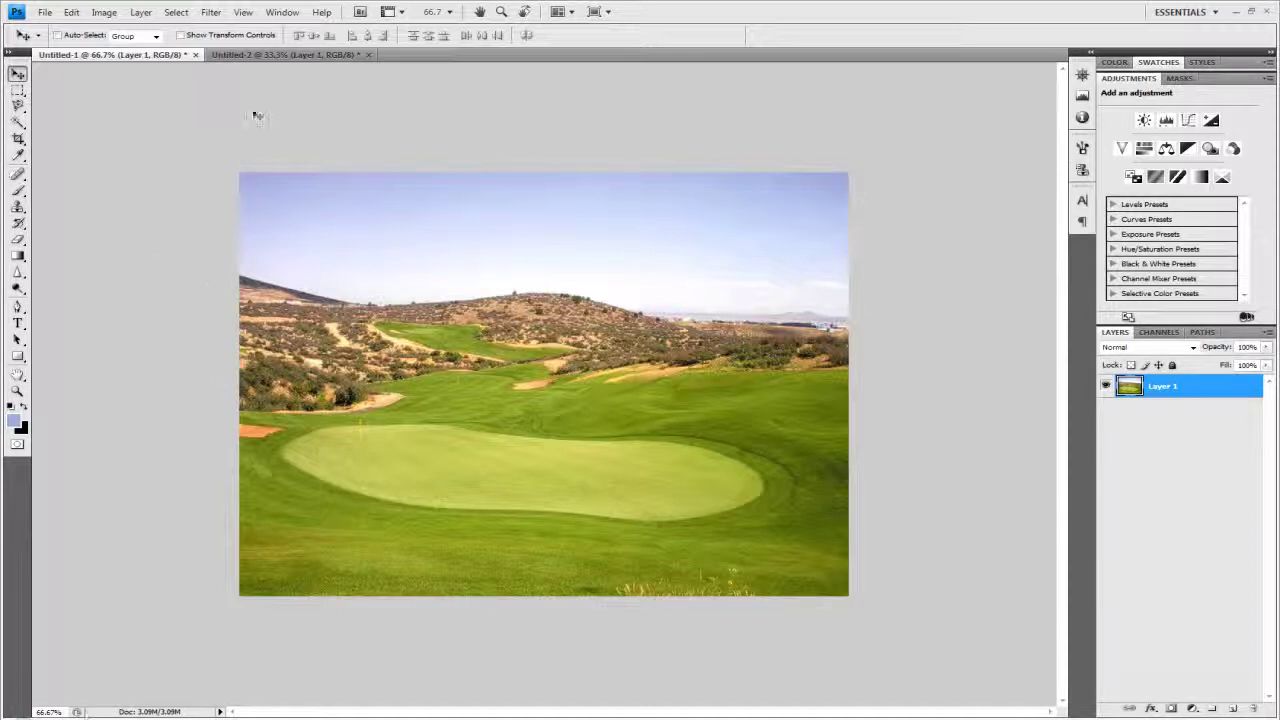
left_click(258, 55)
left_click(18, 90)
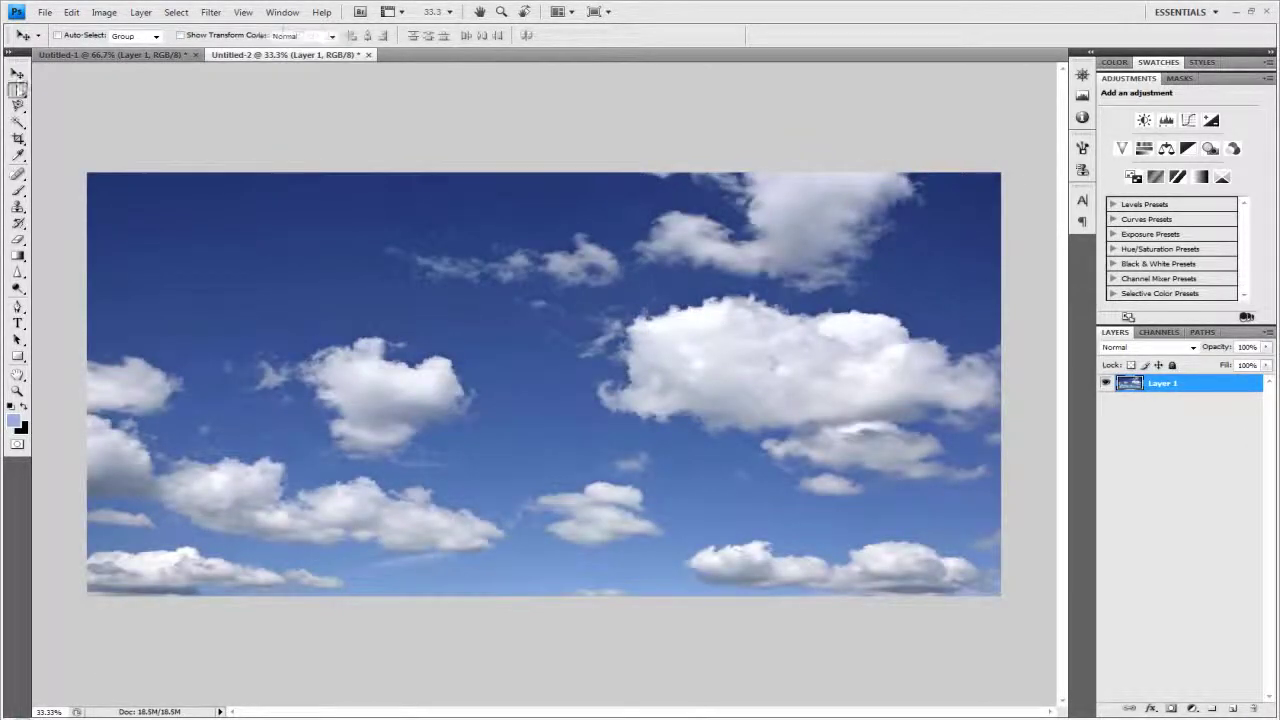
left_click(258, 355)
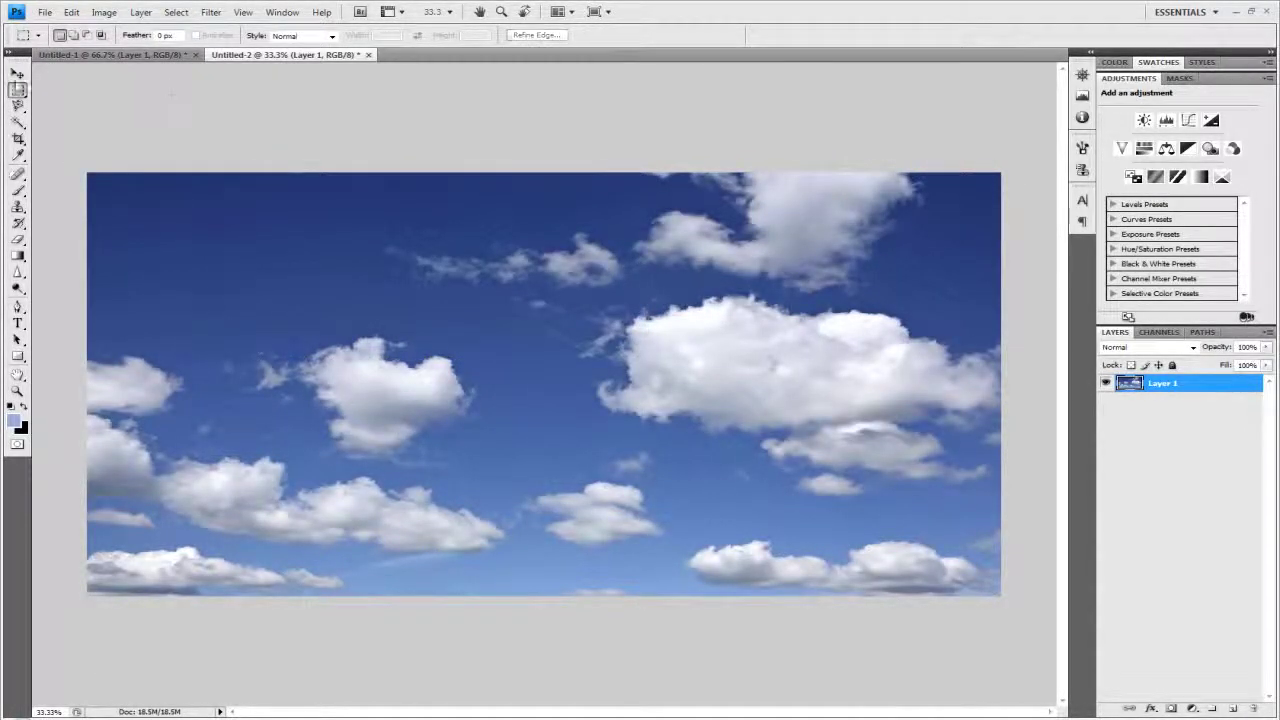
left_click(17, 74)
left_click(40, 57)
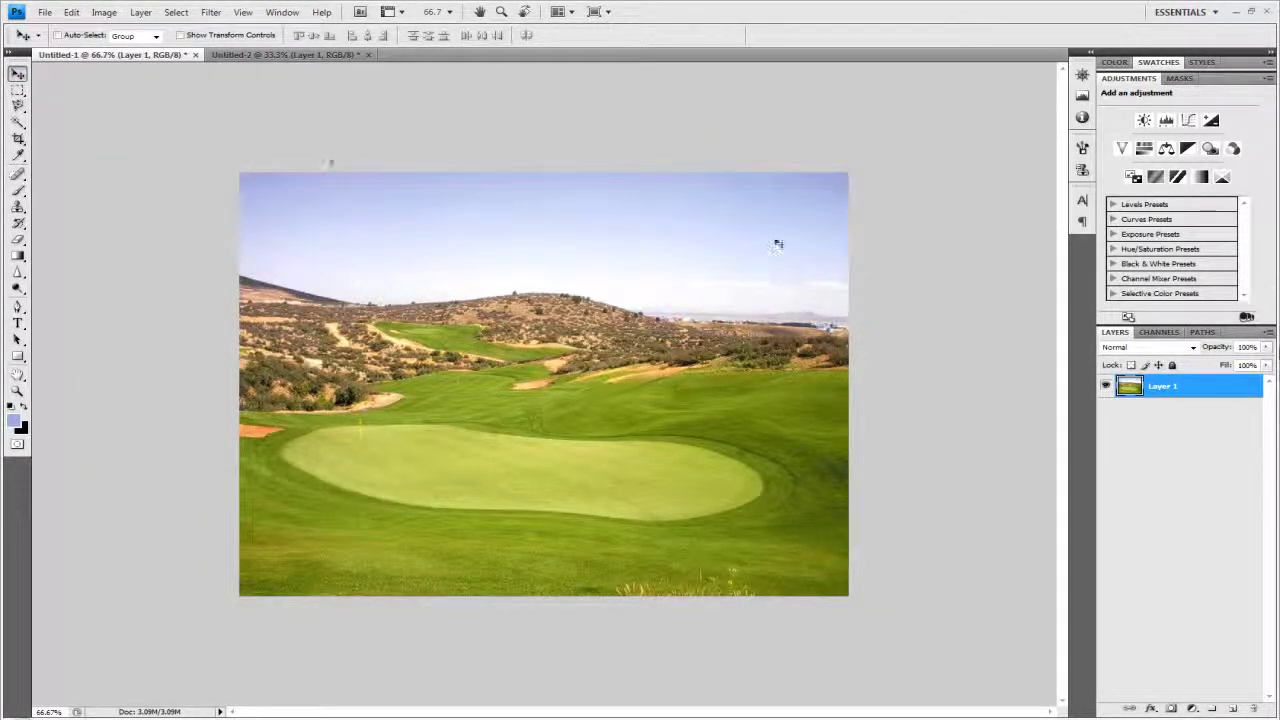
Step: Select the sky above the hills with the Magic Wand at tolerance 20, adding the missed areas, and clear the selection
left_click(18, 122)
left_click(90, 133)
left_click(362, 231)
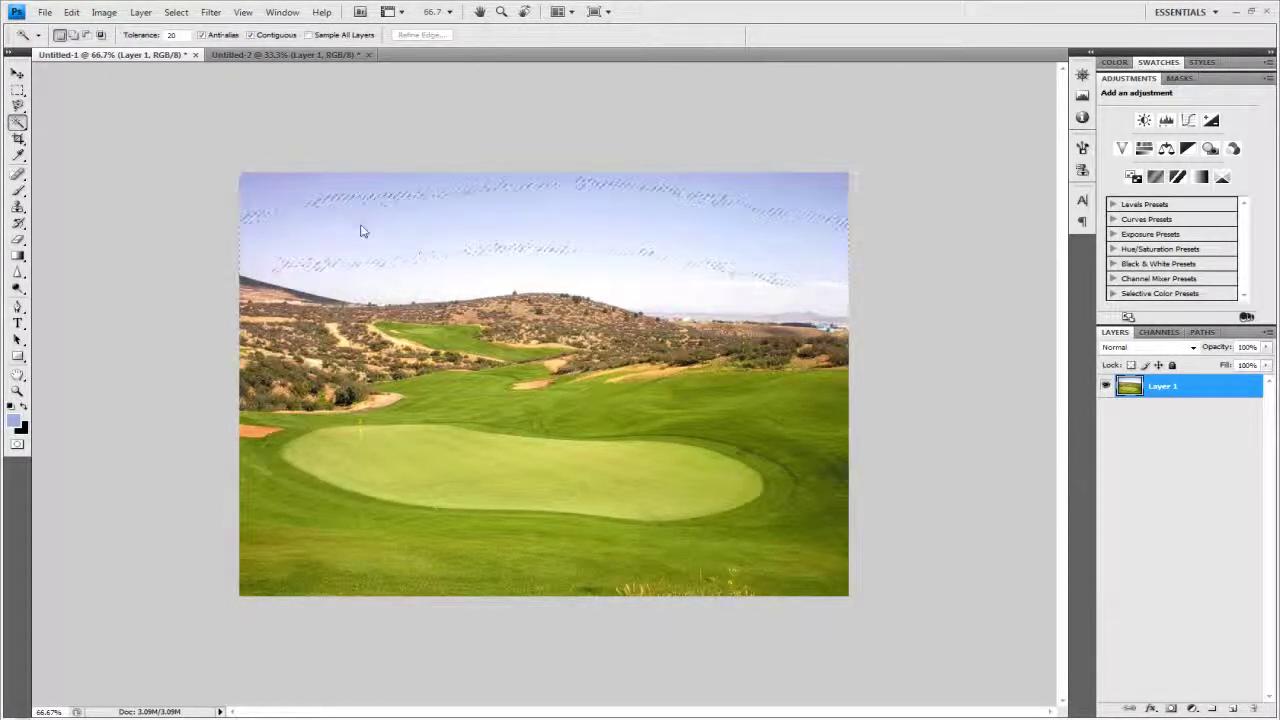
left_click(366, 277, "shift")
left_click(450, 200, "shift")
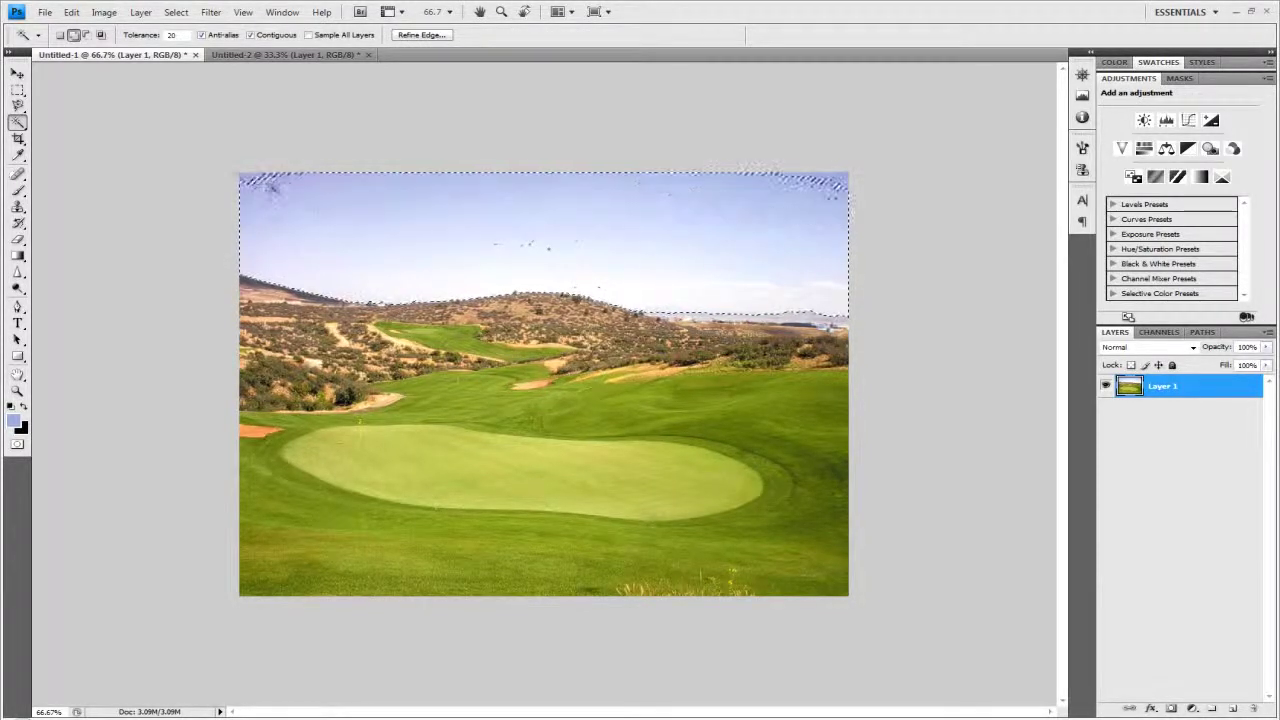
key("ctrl+d")
Step: Build the sky selection again with the Magic Wand, extending it up to the image edges and down to the horizon, and deselect it
left_click(723, 249)
left_click(710, 275, "shift")
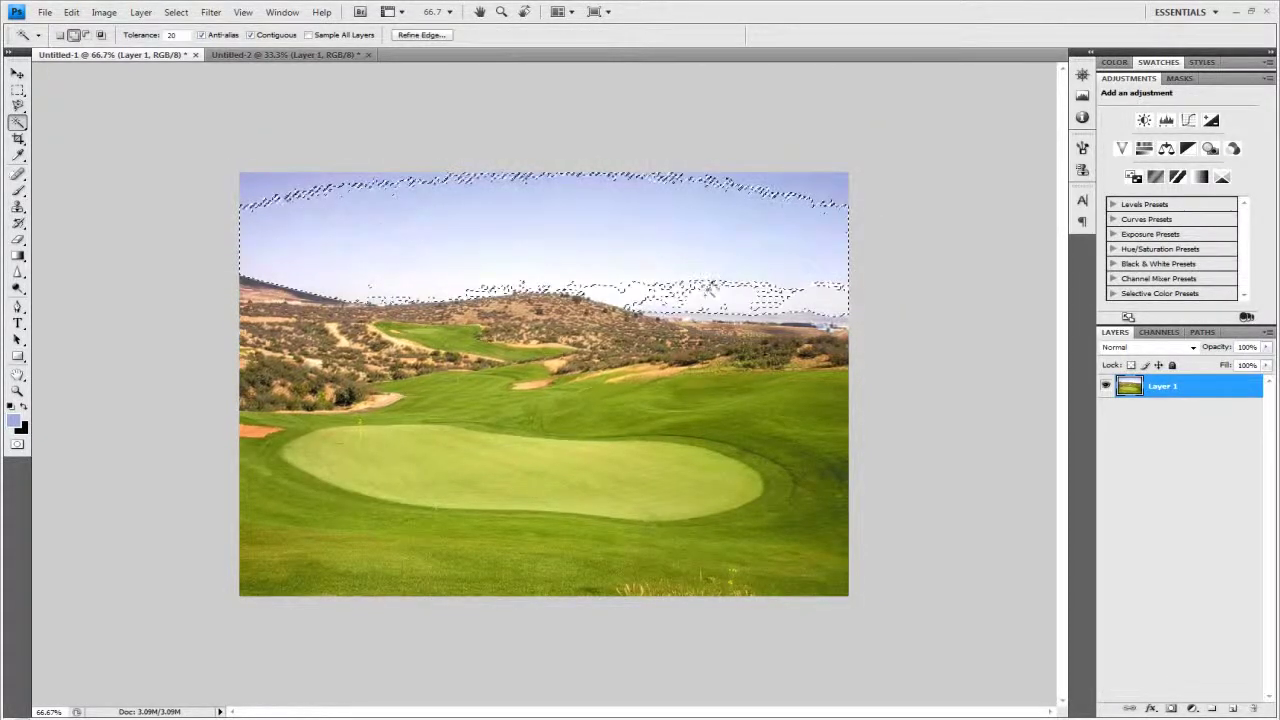
left_click(789, 262, "shift")
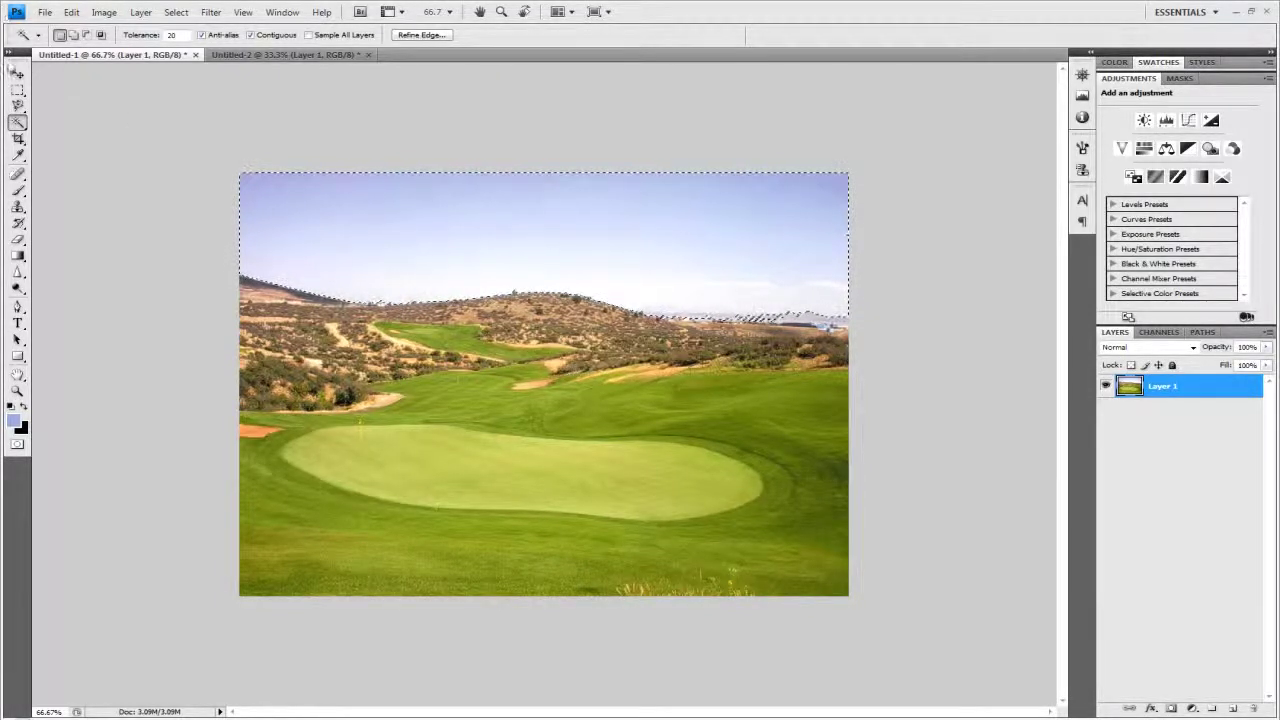
key("v")
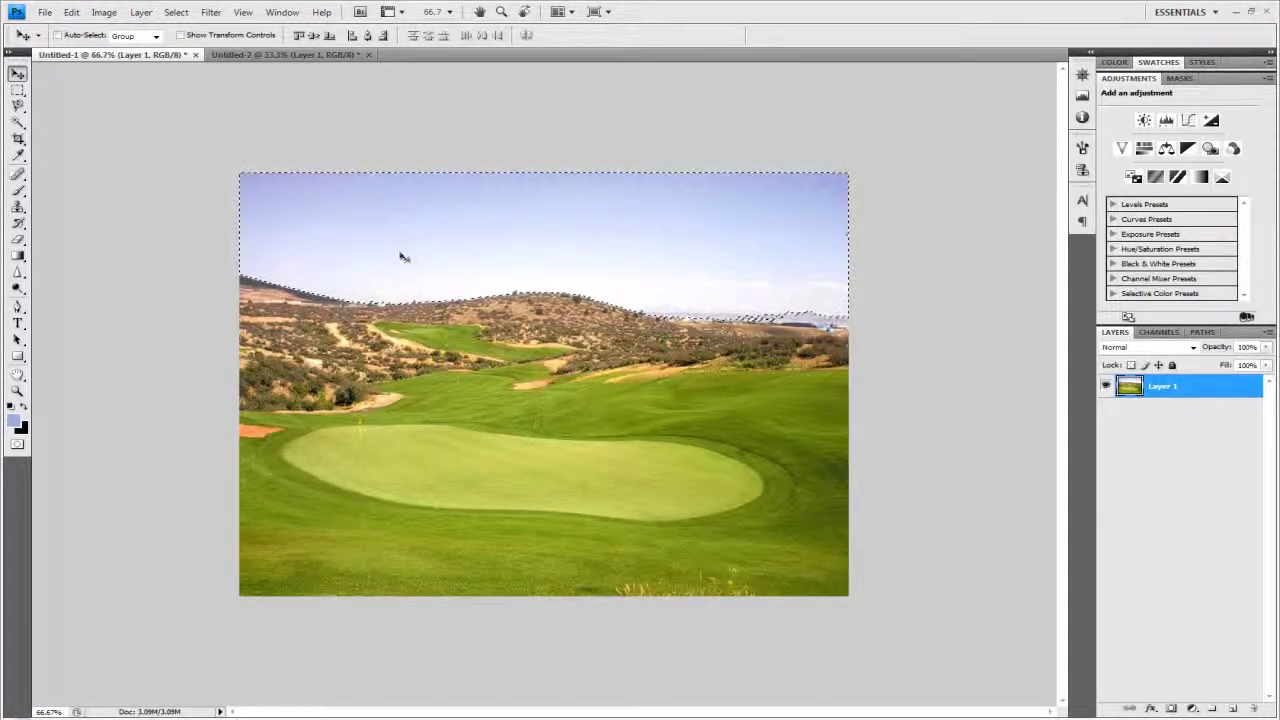
left_click(18, 90)
left_click(157, 120)
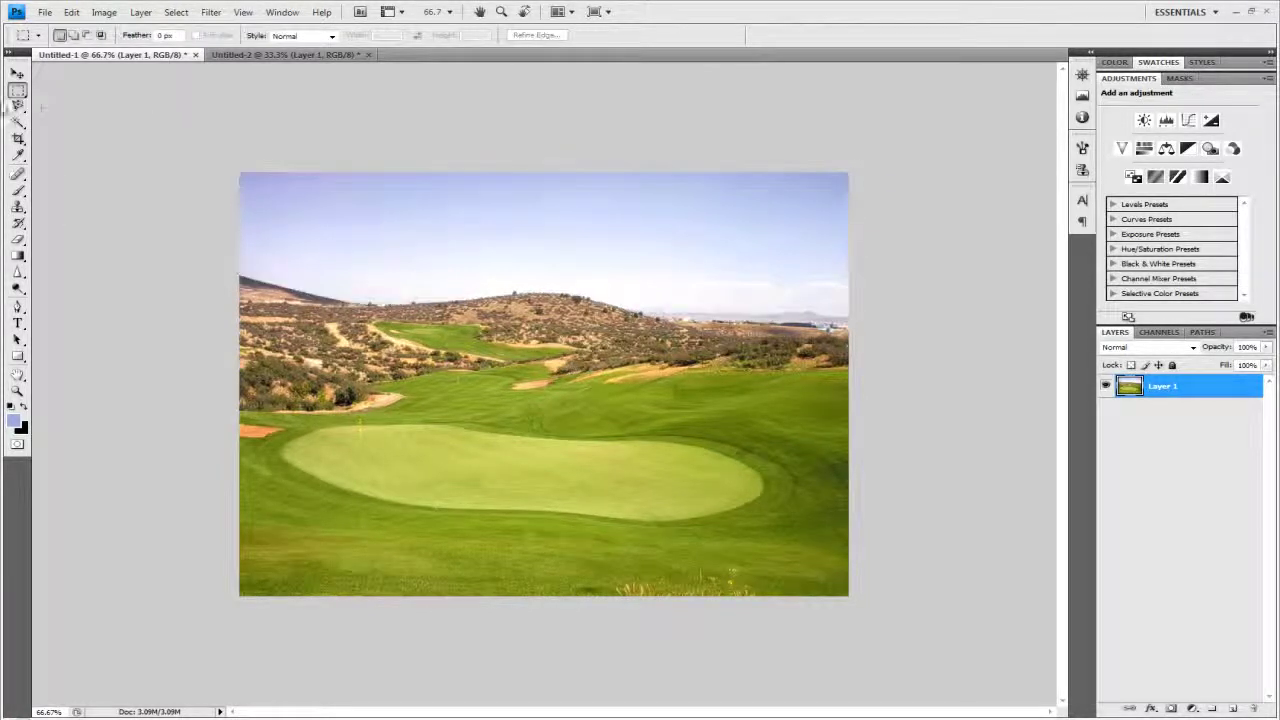
left_click(17, 74)
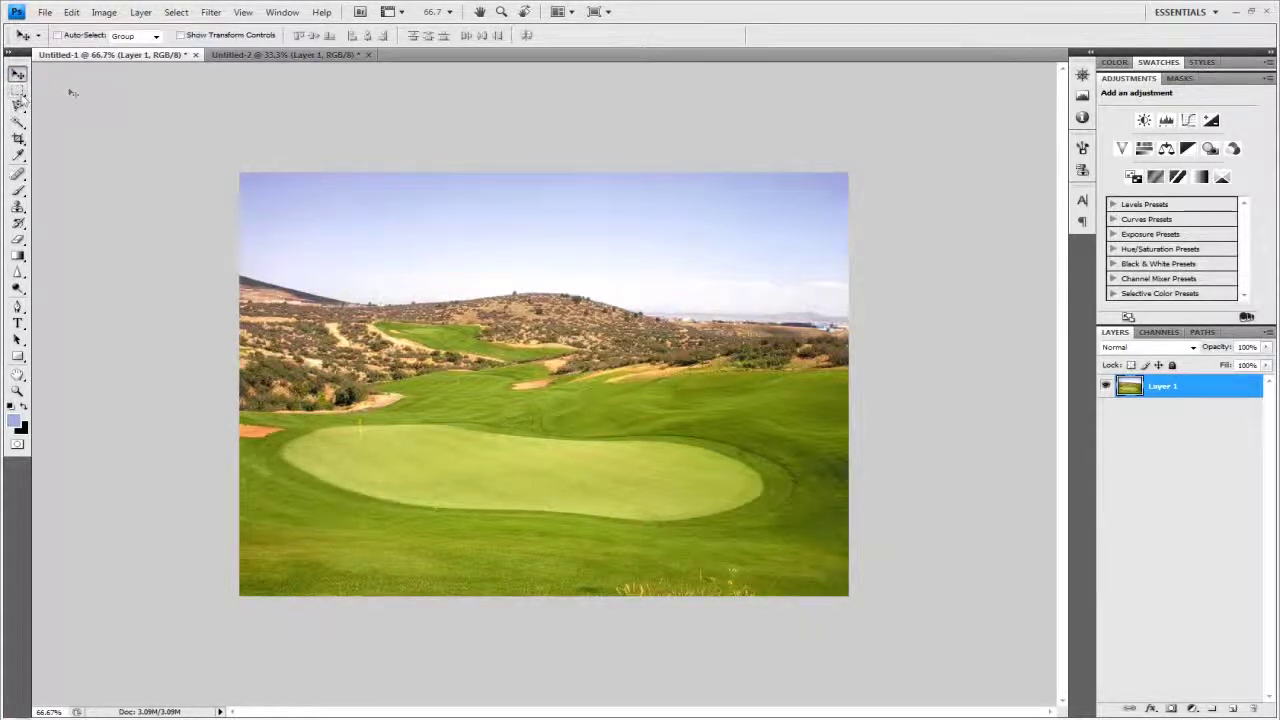
left_click(18, 90)
left_click(17, 74)
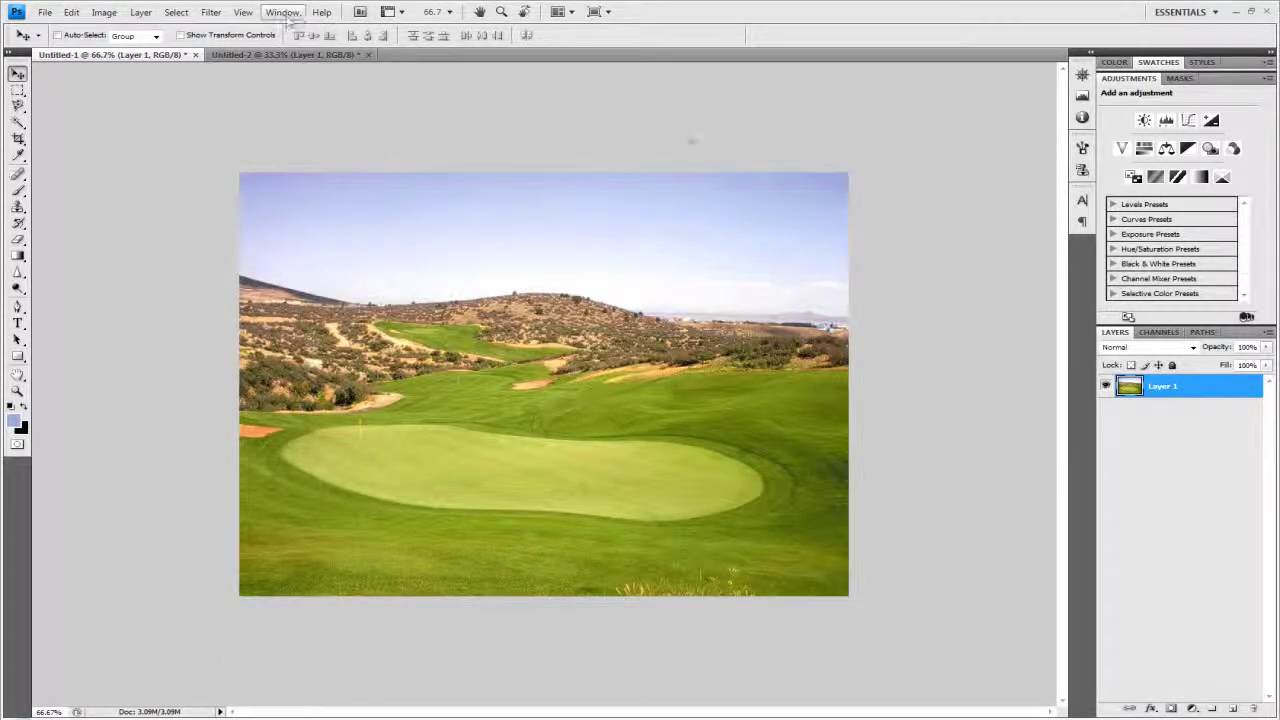
Step: Start a Color Range selection with Fuzziness 10, sample across the upper sky, and move the dialog clear of the sky
left_click(141, 12)
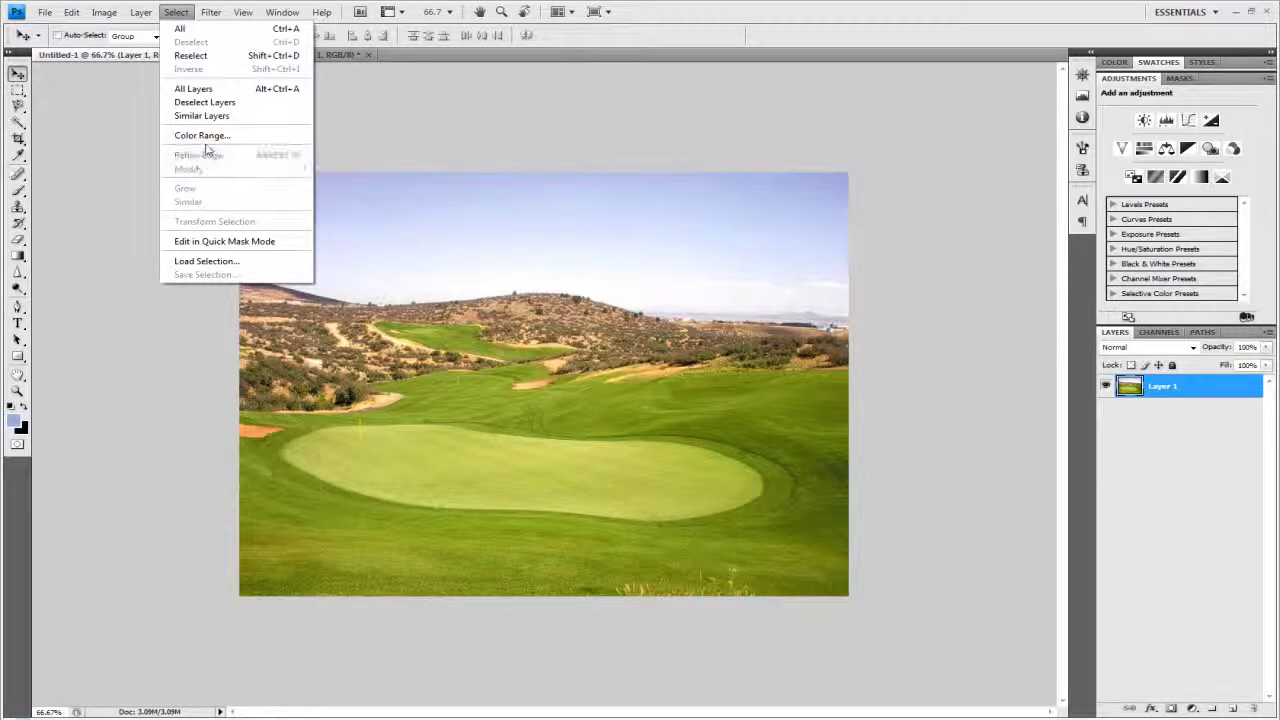
left_click(202, 135)
left_click_drag(652, 405, 841, 304)
left_click(333, 215)
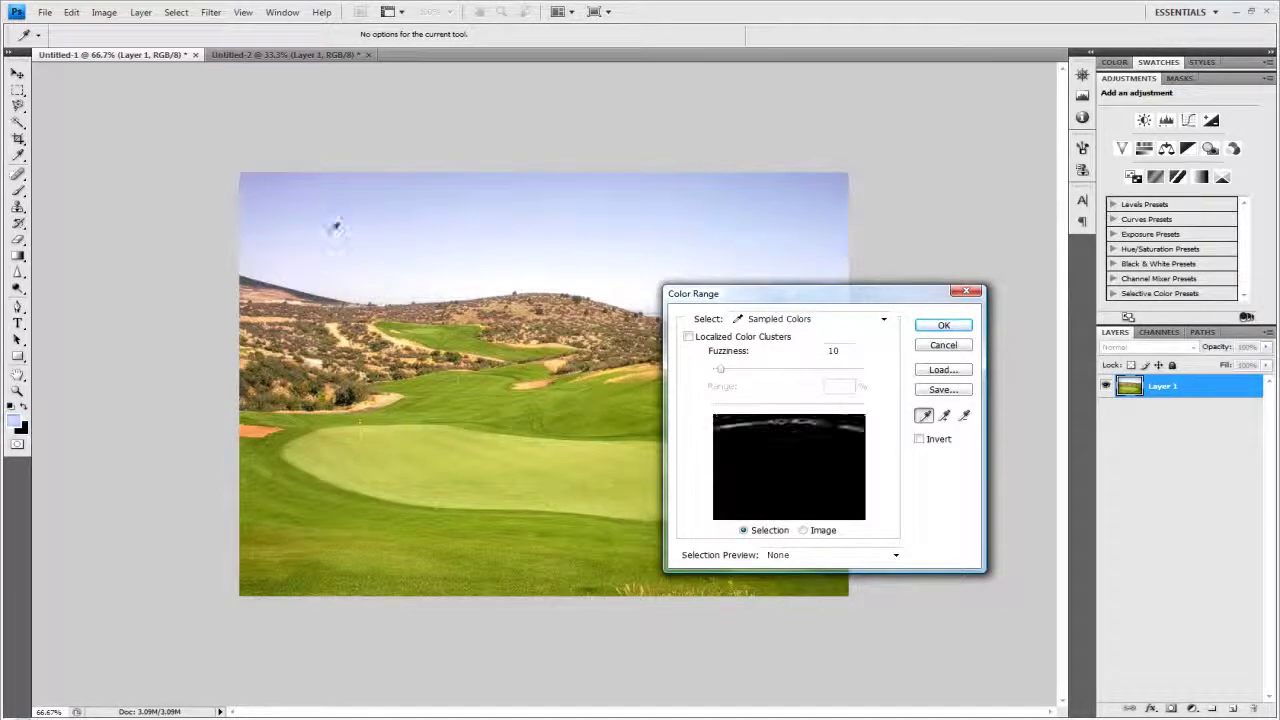
mouse_move(378, 228)
left_mouse_down()
mouse_move(375, 248)
mouse_move(360, 208)
mouse_move(258, 170)
left_mouse_up()
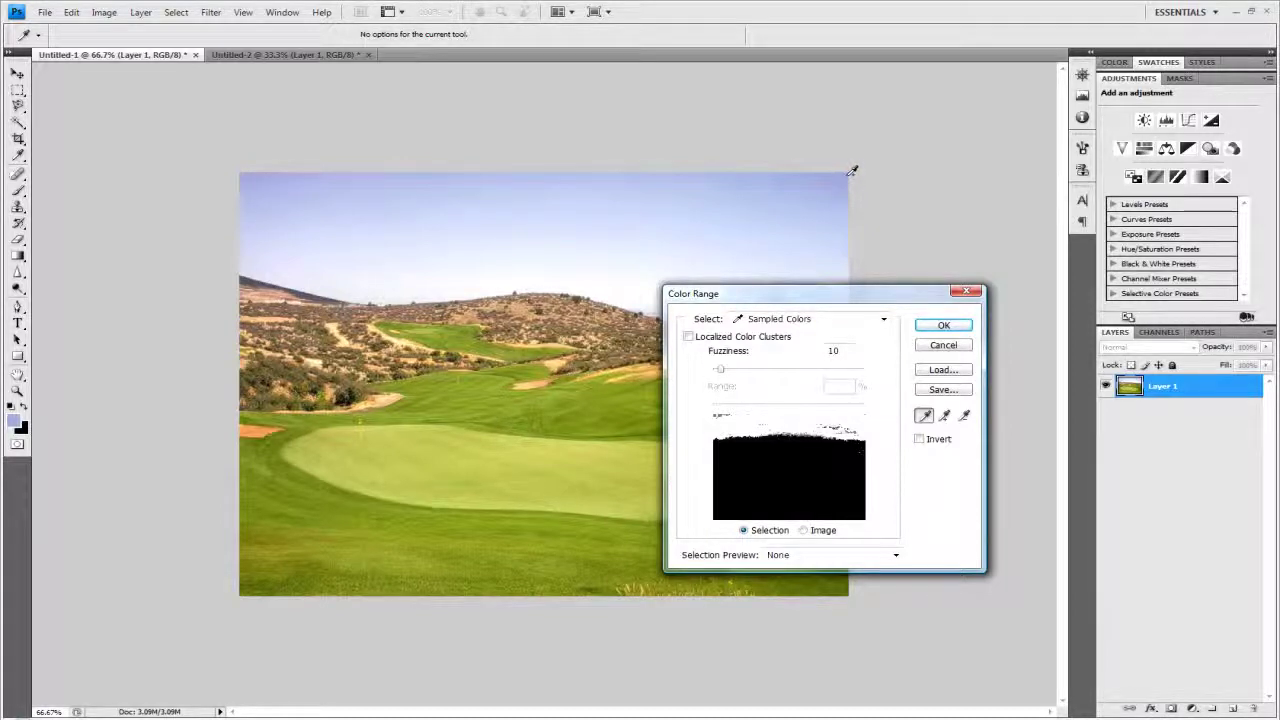
mouse_move(751, 251)
left_mouse_down()
mouse_move(737, 263)
mouse_move(603, 248)
left_mouse_up()
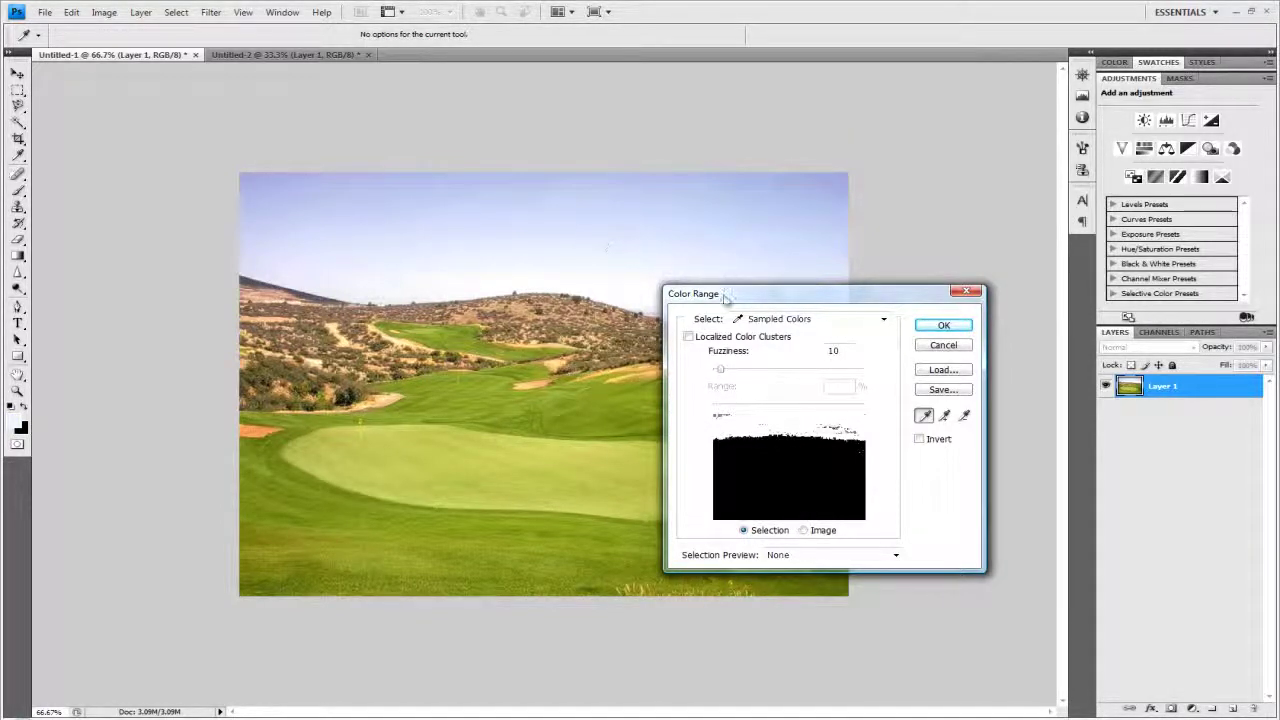
left_click_drag(726, 297, 404, 381)
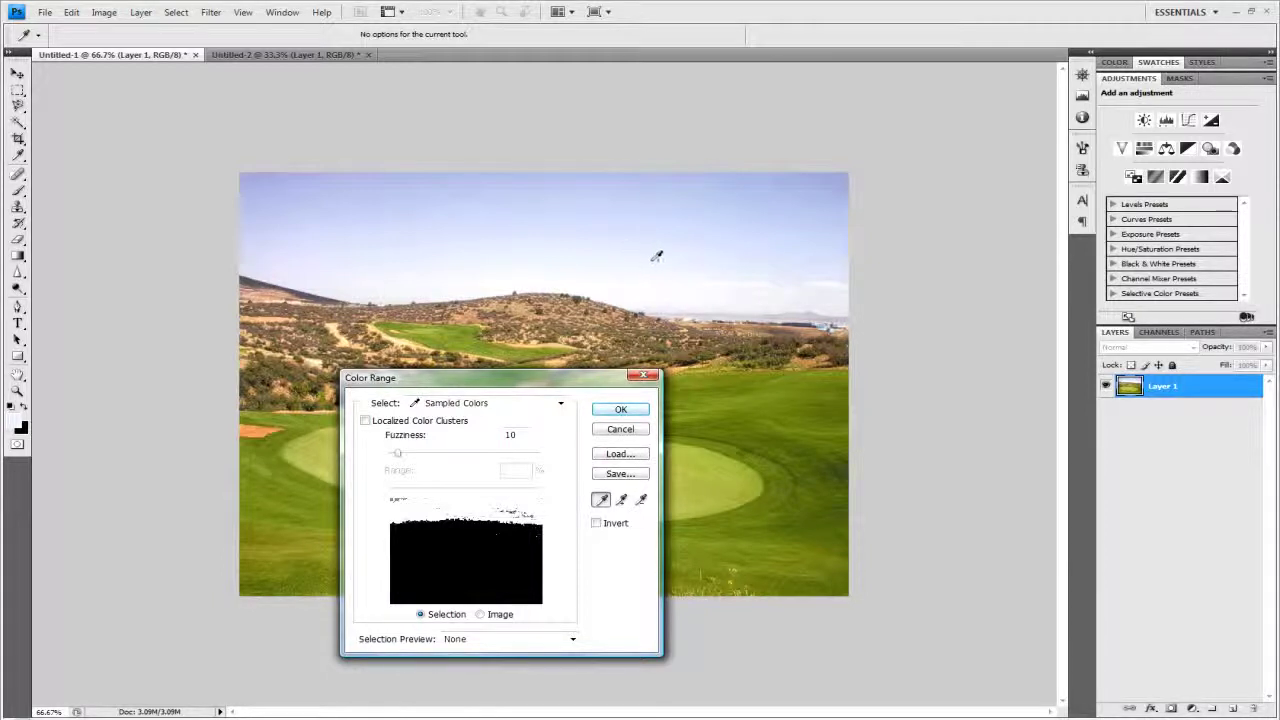
Step: Sample the sky from its upper corner down to the horizon, set Fuzziness to 24, and create the Color Range selection
left_click(662, 276)
mouse_move(738, 288)
left_mouse_down()
mouse_move(826, 286)
mouse_move(820, 251)
mouse_move(620, 226)
left_mouse_up()
left_click_drag(289, 190, 276, 170)
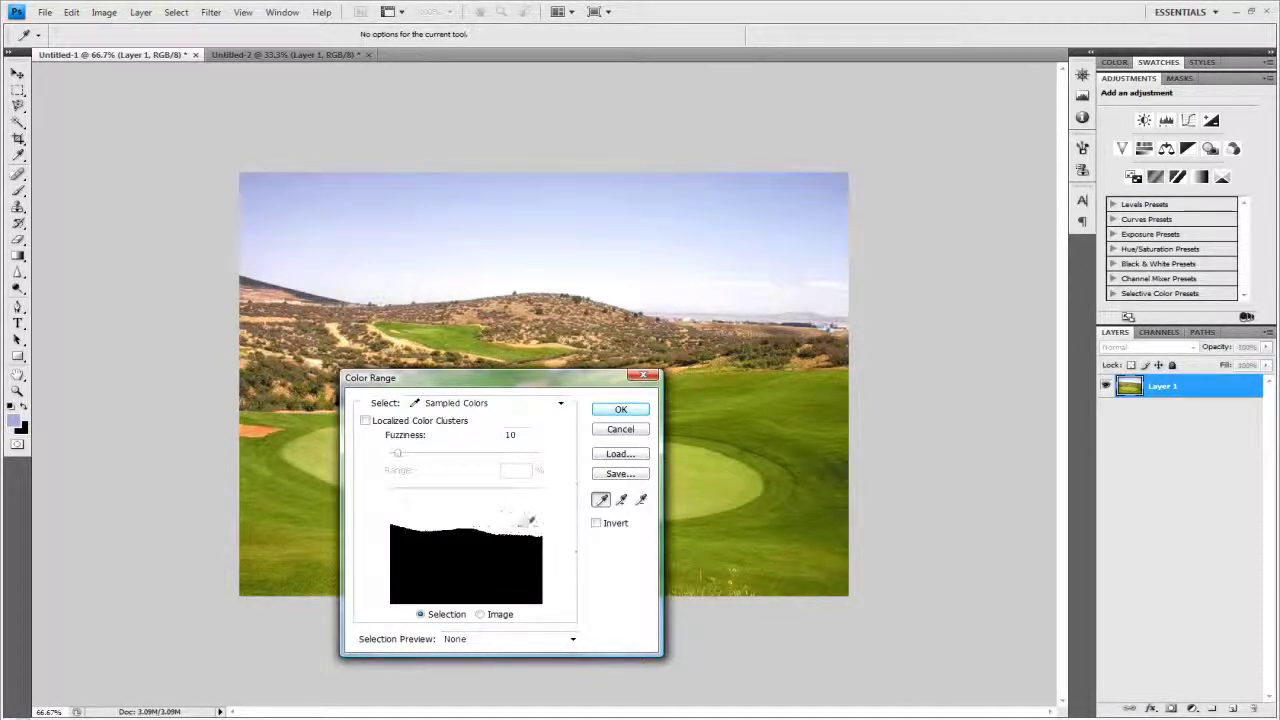
mouse_move(777, 271)
left_mouse_down()
mouse_move(763, 289)
mouse_move(788, 315)
left_mouse_up()
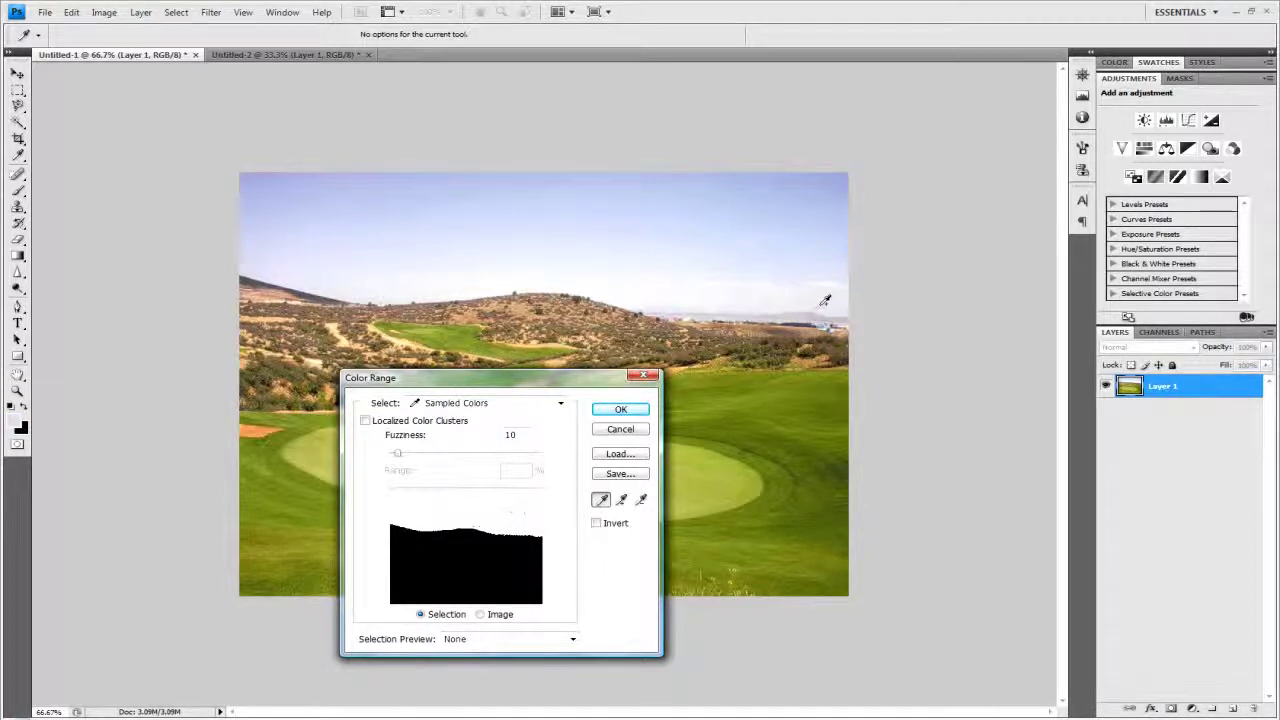
mouse_move(399, 457)
left_mouse_down()
mouse_move(420, 457)
mouse_move(407, 458)
left_mouse_up()
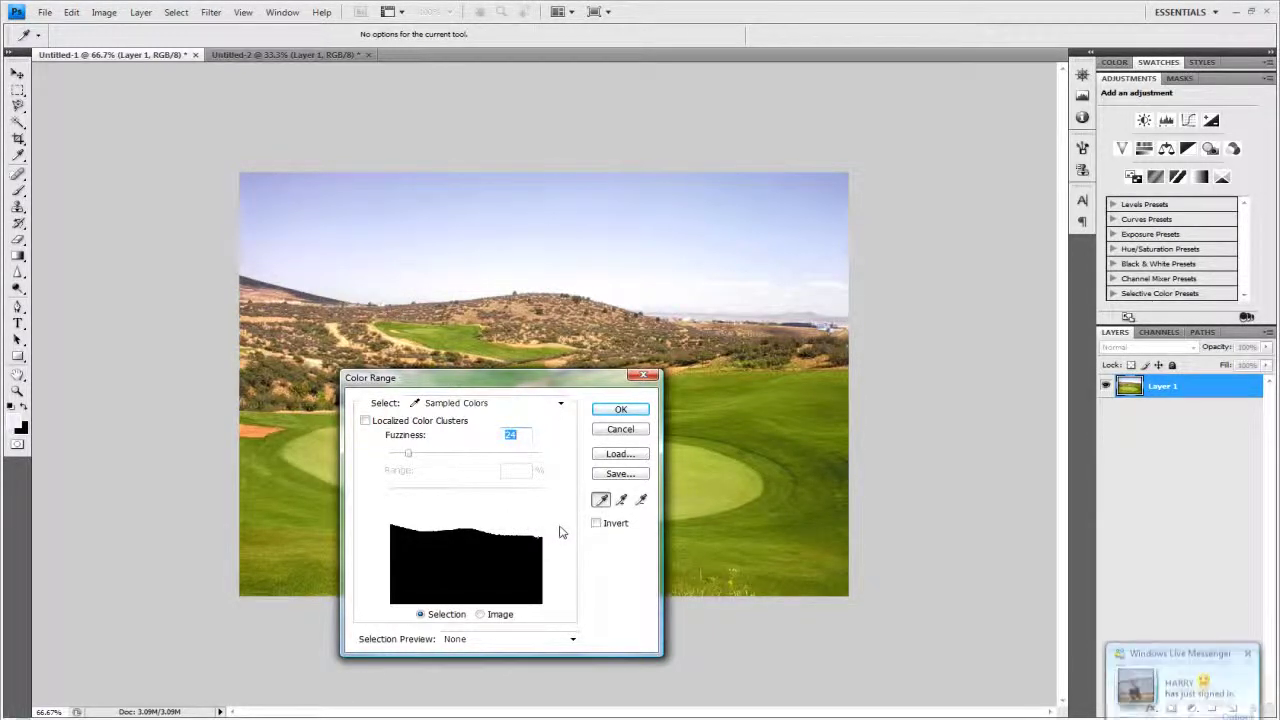
left_click(616, 414)
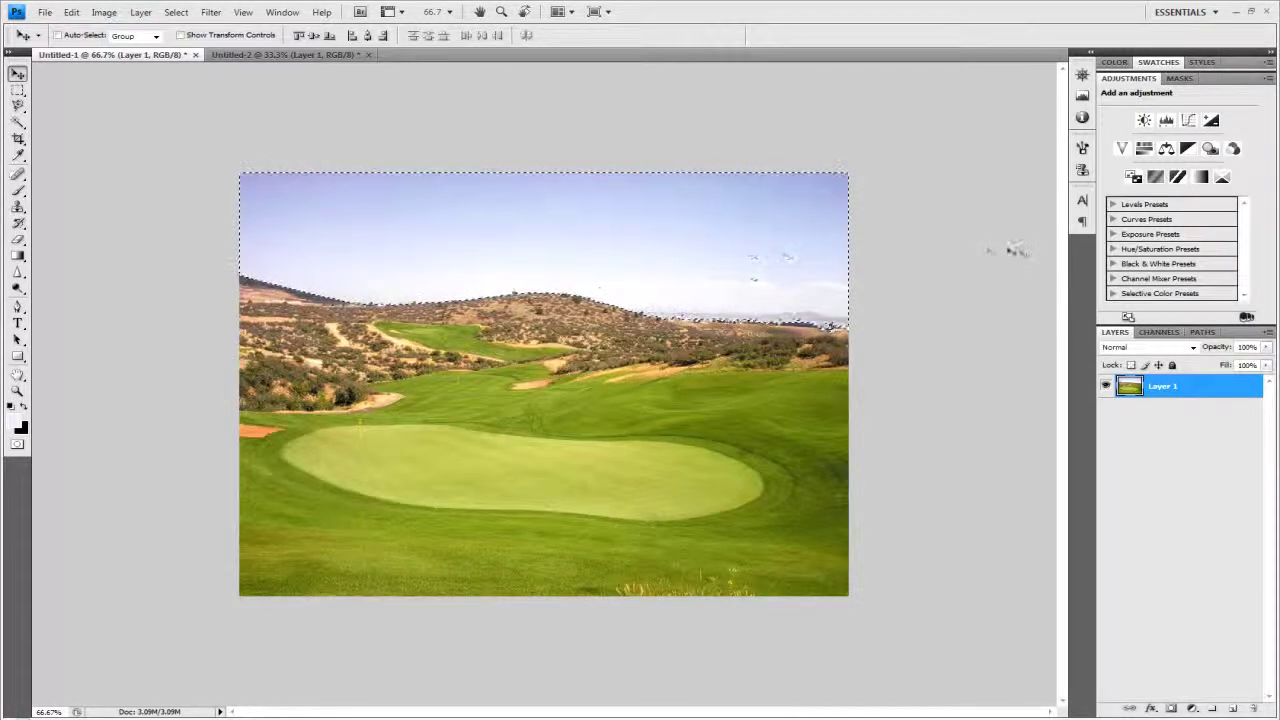
Step: Try a Hue/Saturation adjustment layer with Hue -175 on the selected sky and delete that layer
left_click(1192, 708)
left_click(1131, 560)
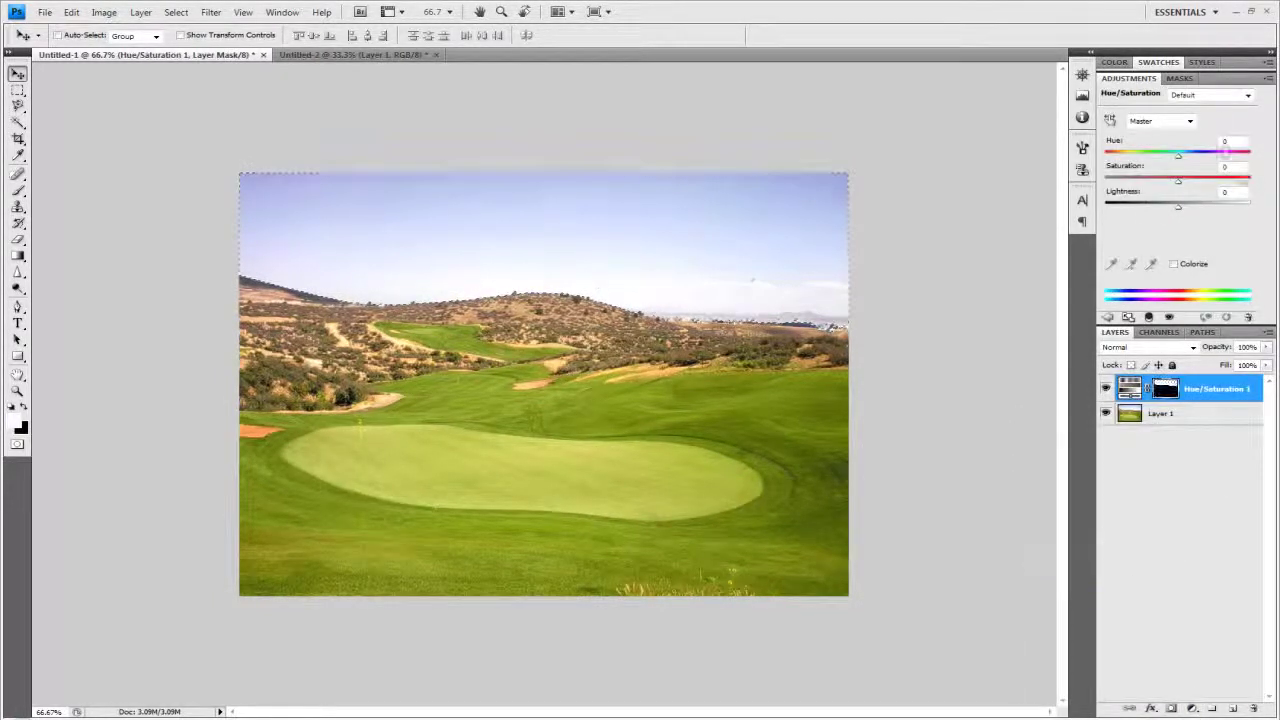
left_click_drag(1180, 163, 1109, 190)
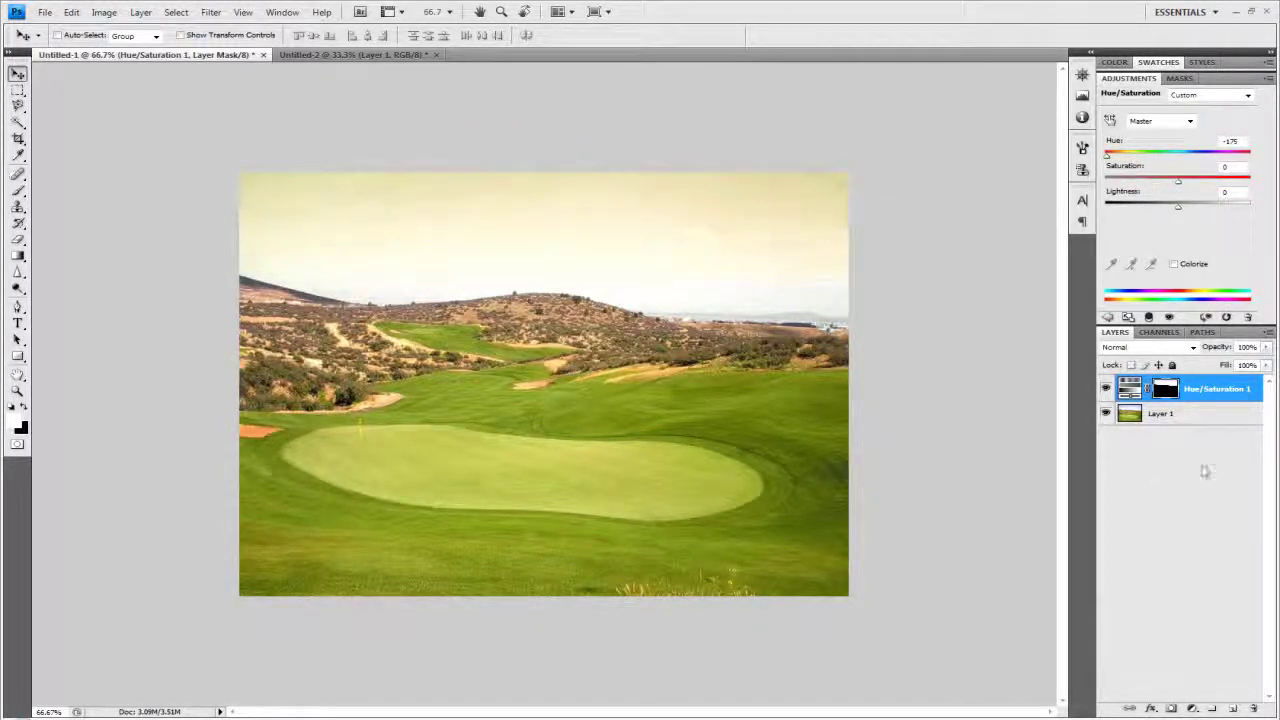
key("Delete")
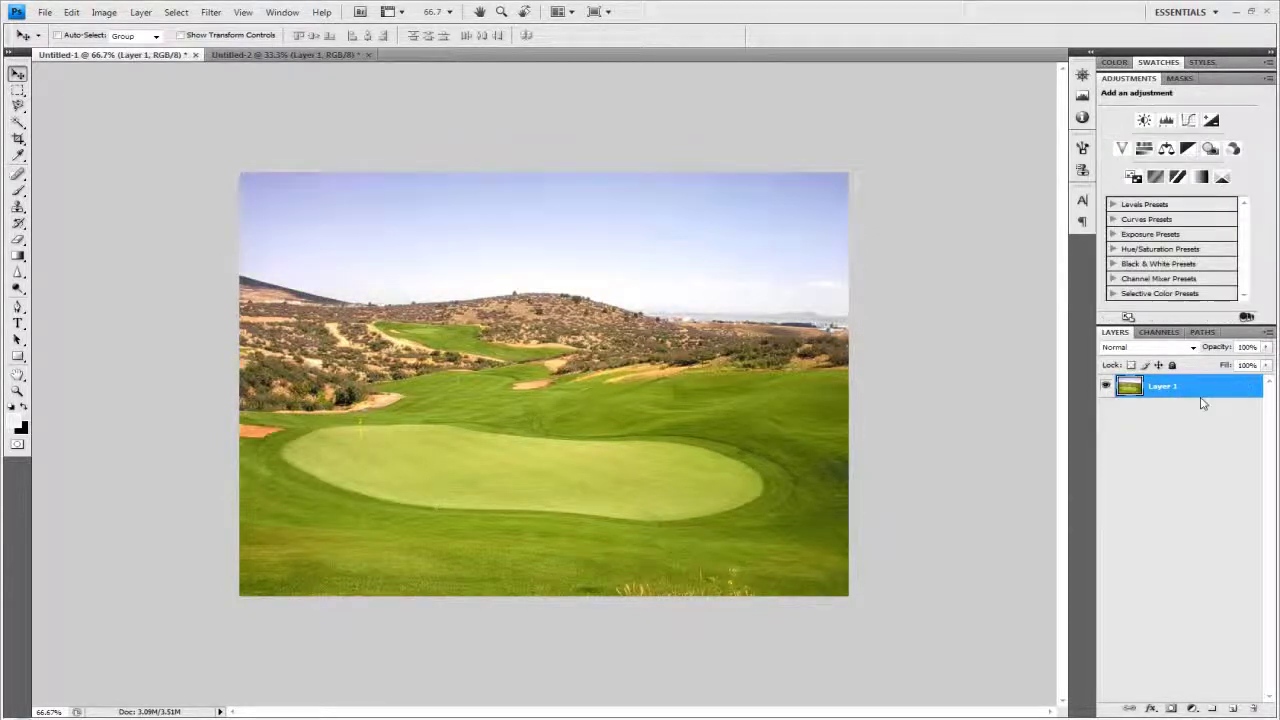
Step: Select the whole sky with Color Range from sampled sky tones at a Fuzziness above 24, and cut it from the golf course layer
left_click(176, 12)
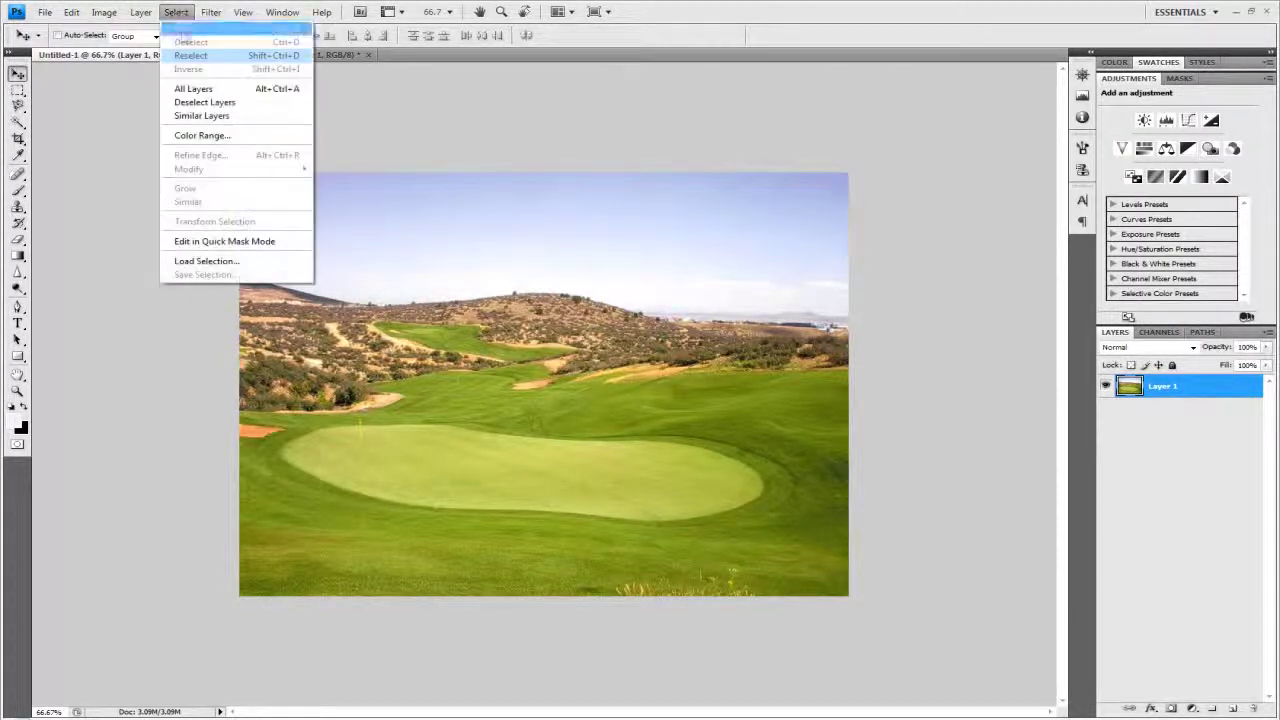
left_click(226, 134)
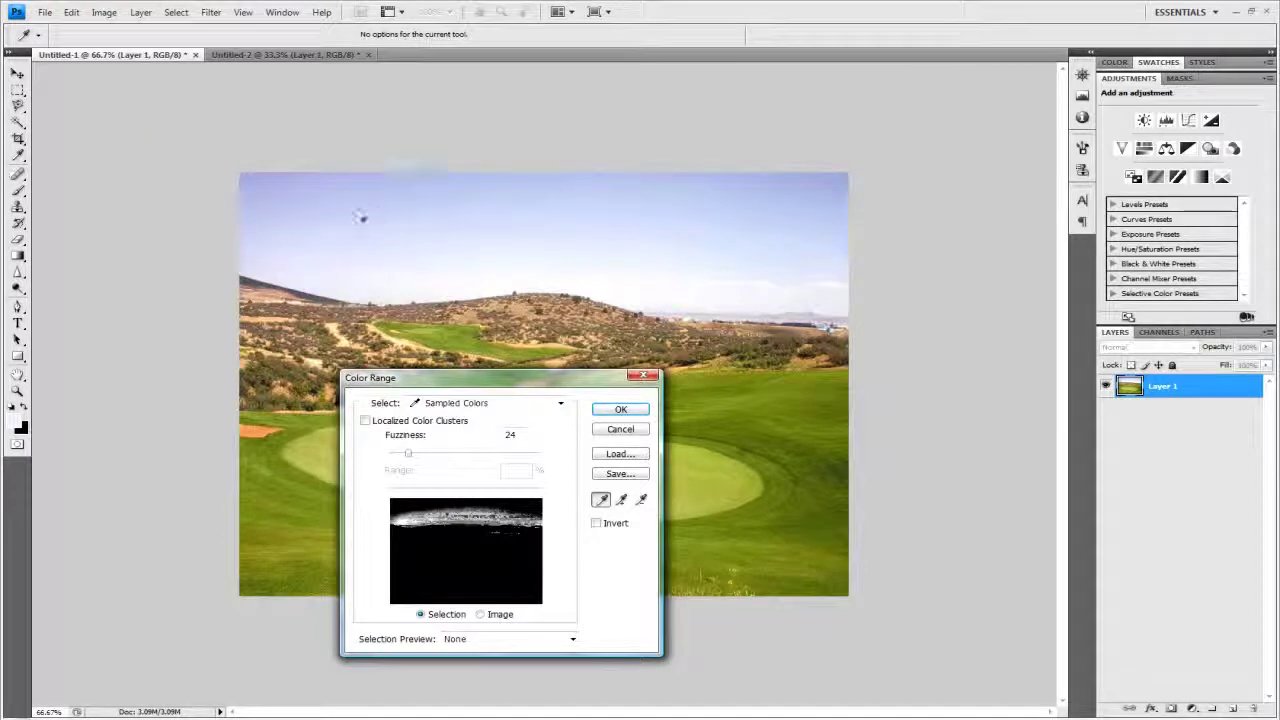
left_click(341, 215)
left_click(263, 177)
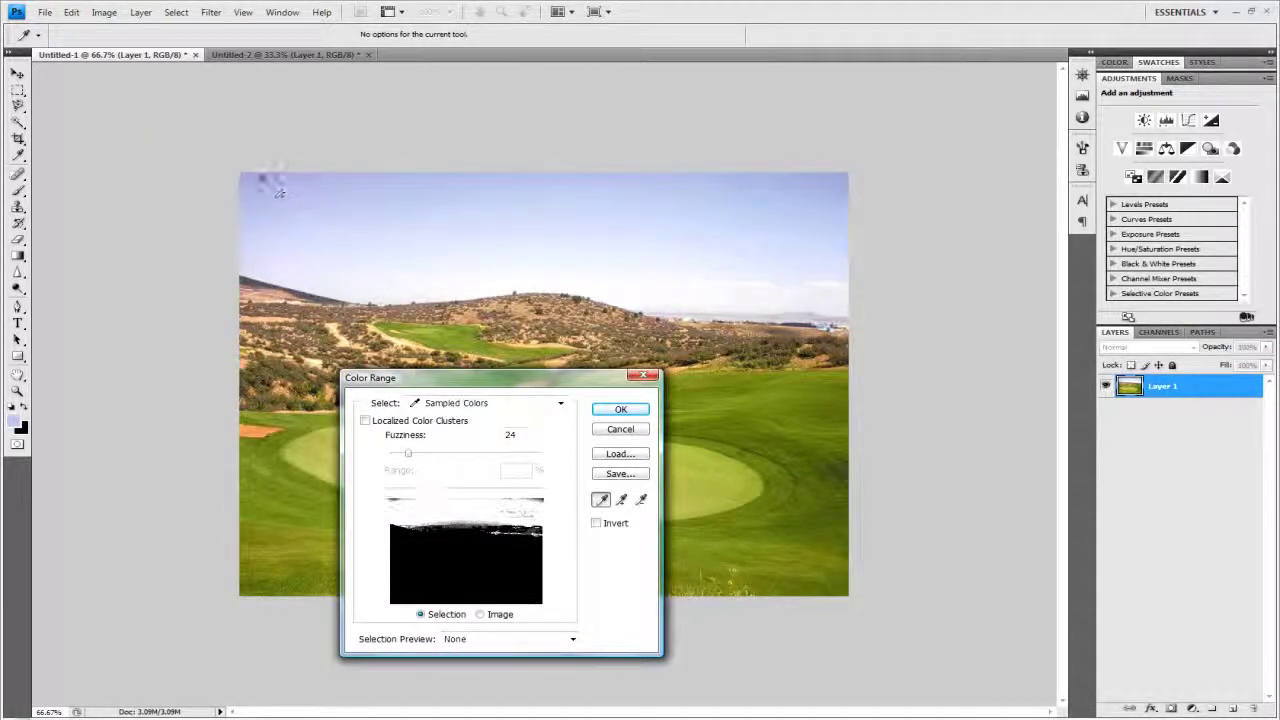
left_click(785, 275)
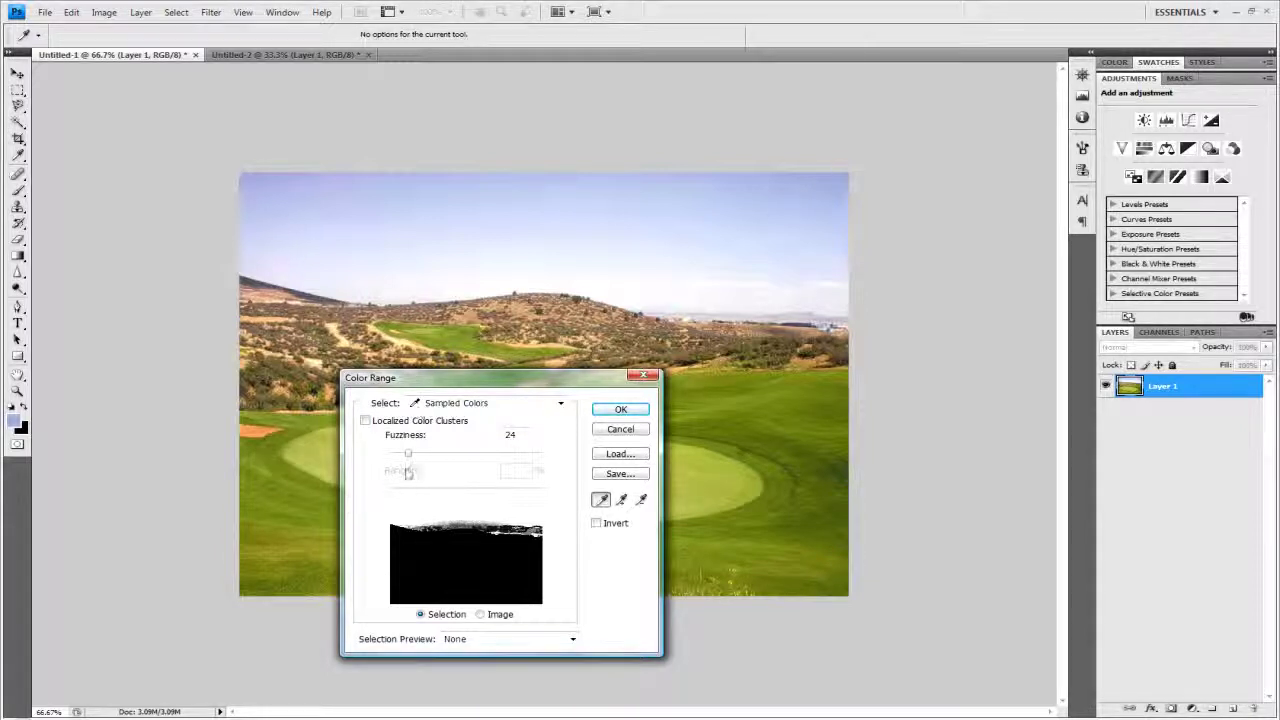
left_click_drag(408, 454, 446, 456)
left_click(595, 409)
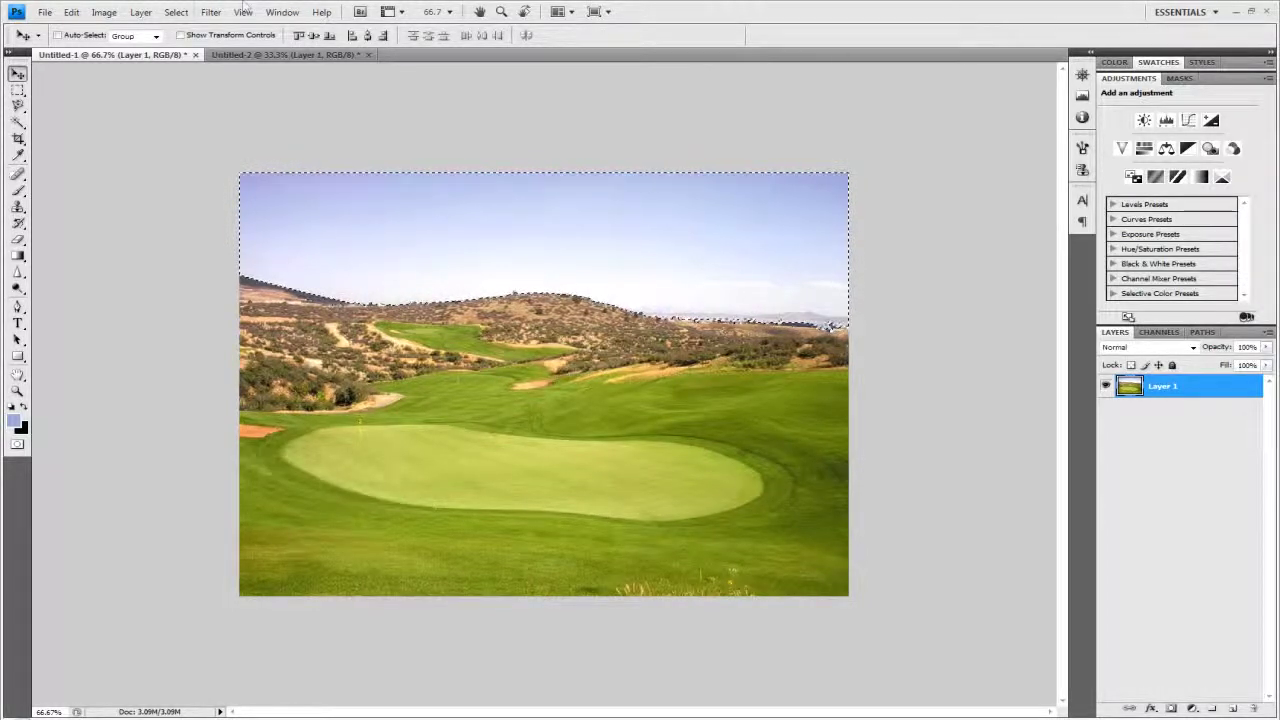
left_click(72, 12)
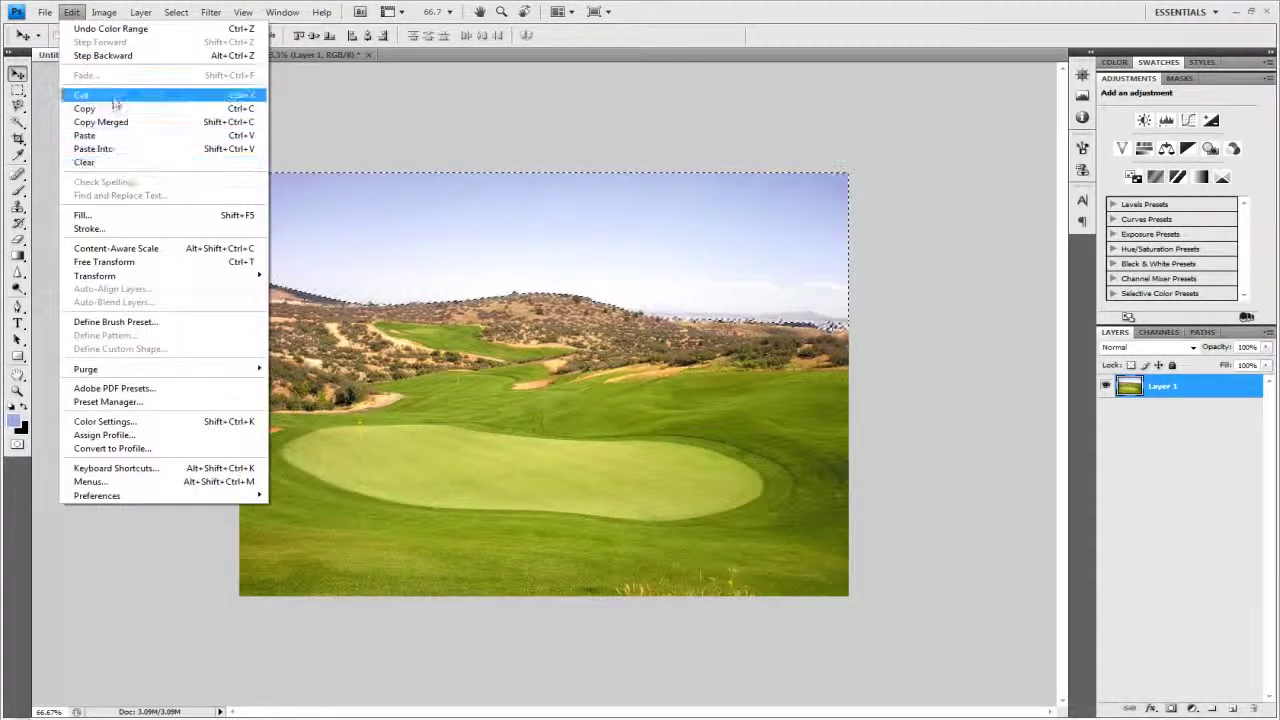
left_click(108, 96)
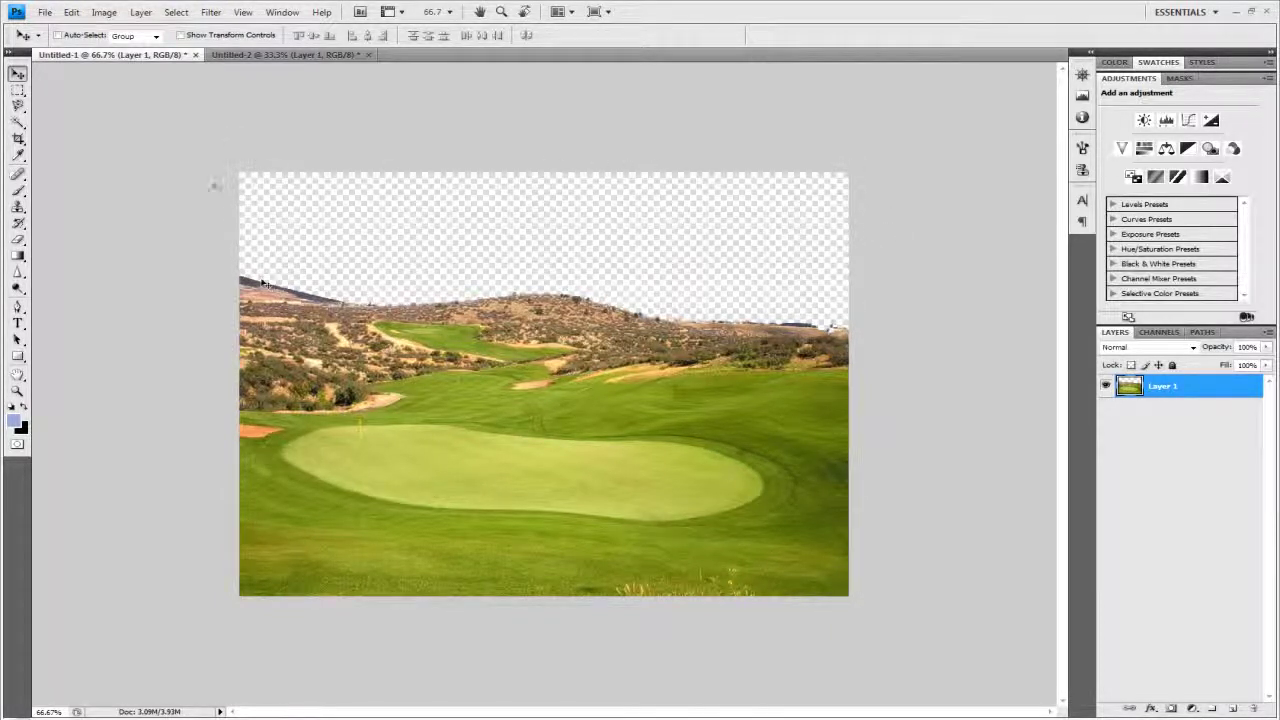
Step: Copy the entire cloud image from Untitled-2 and paste it into Untitled-1 as a new layer
left_click(285, 54)
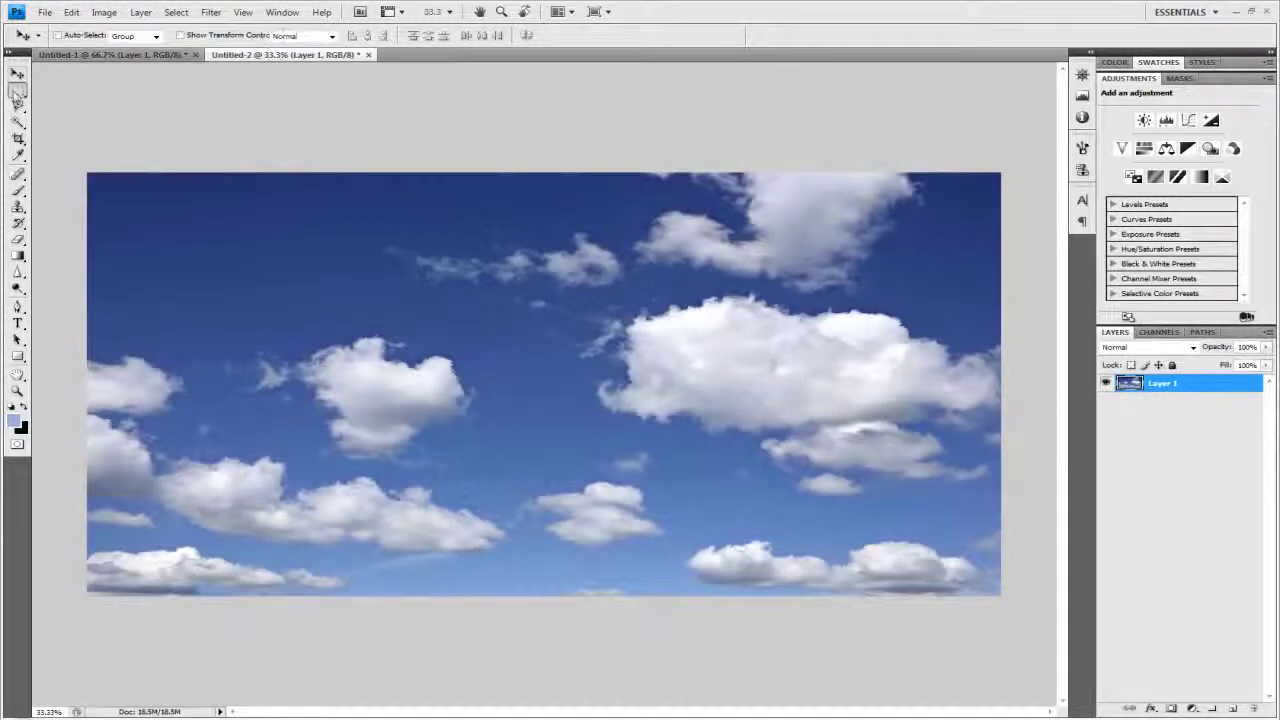
left_click(17, 89)
key("ctrl+a")
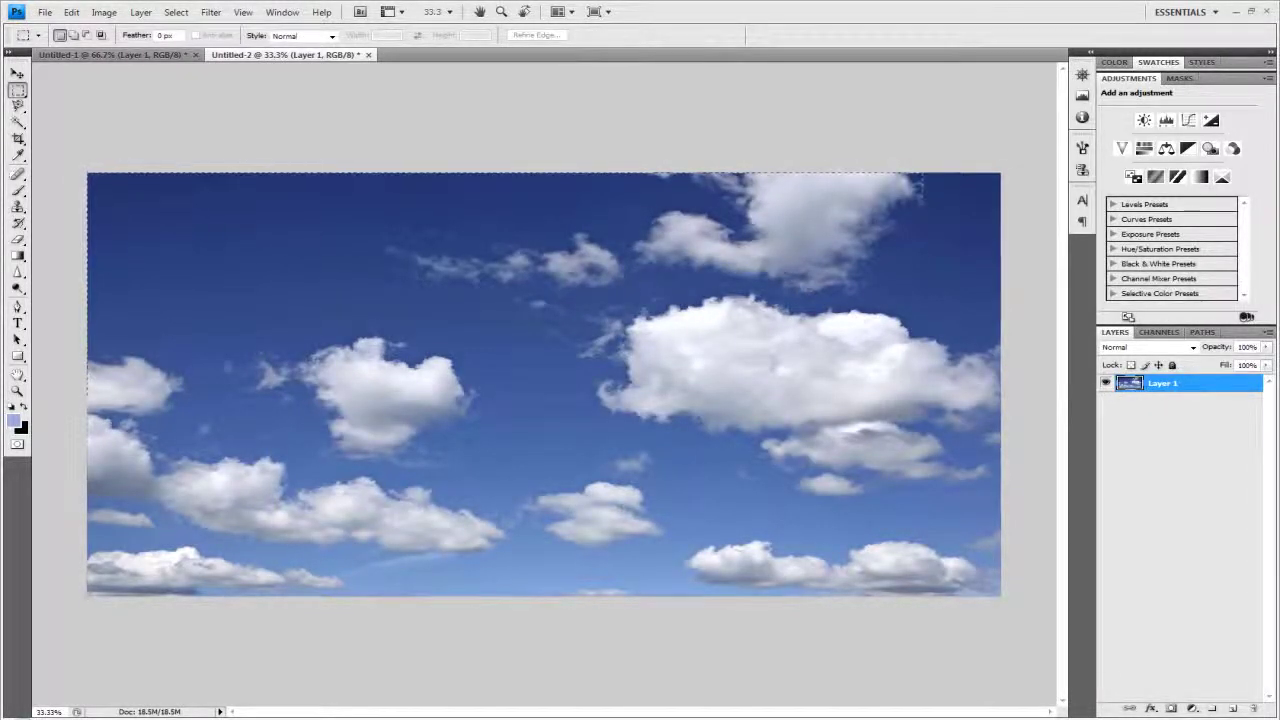
left_click(71, 11)
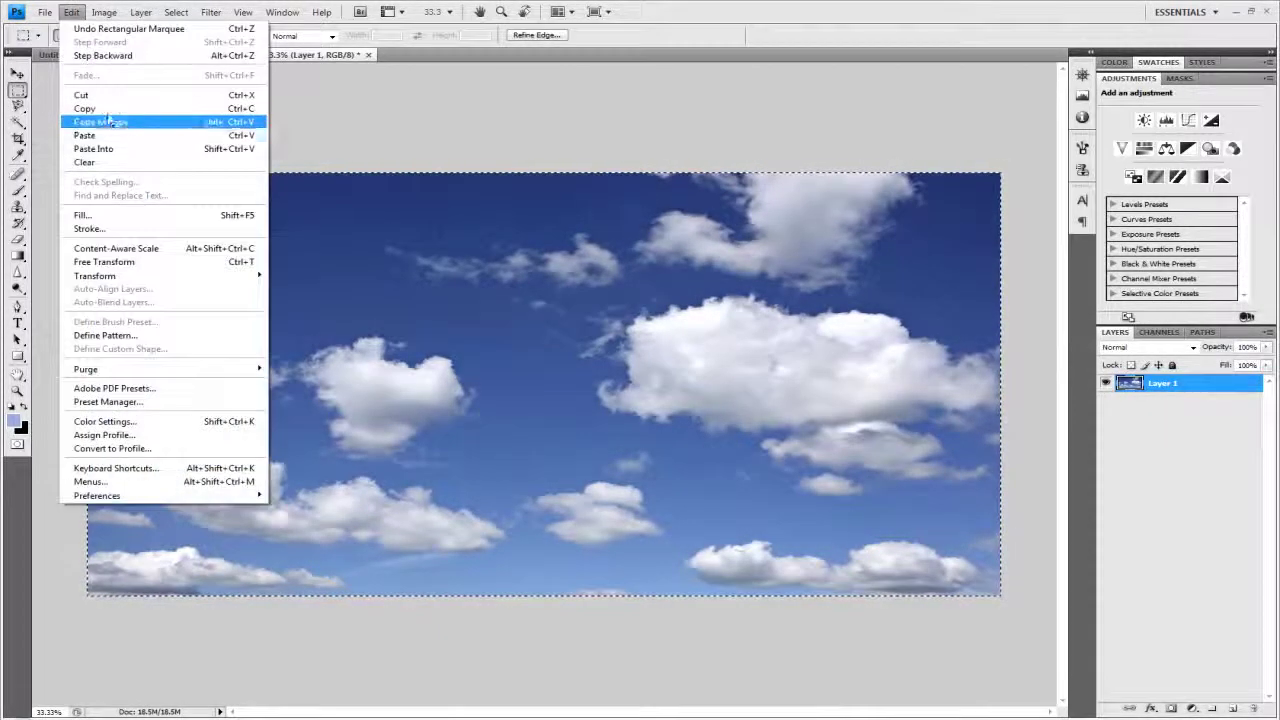
left_click(100, 108)
left_click(107, 54)
left_click(71, 11)
left_click(110, 135)
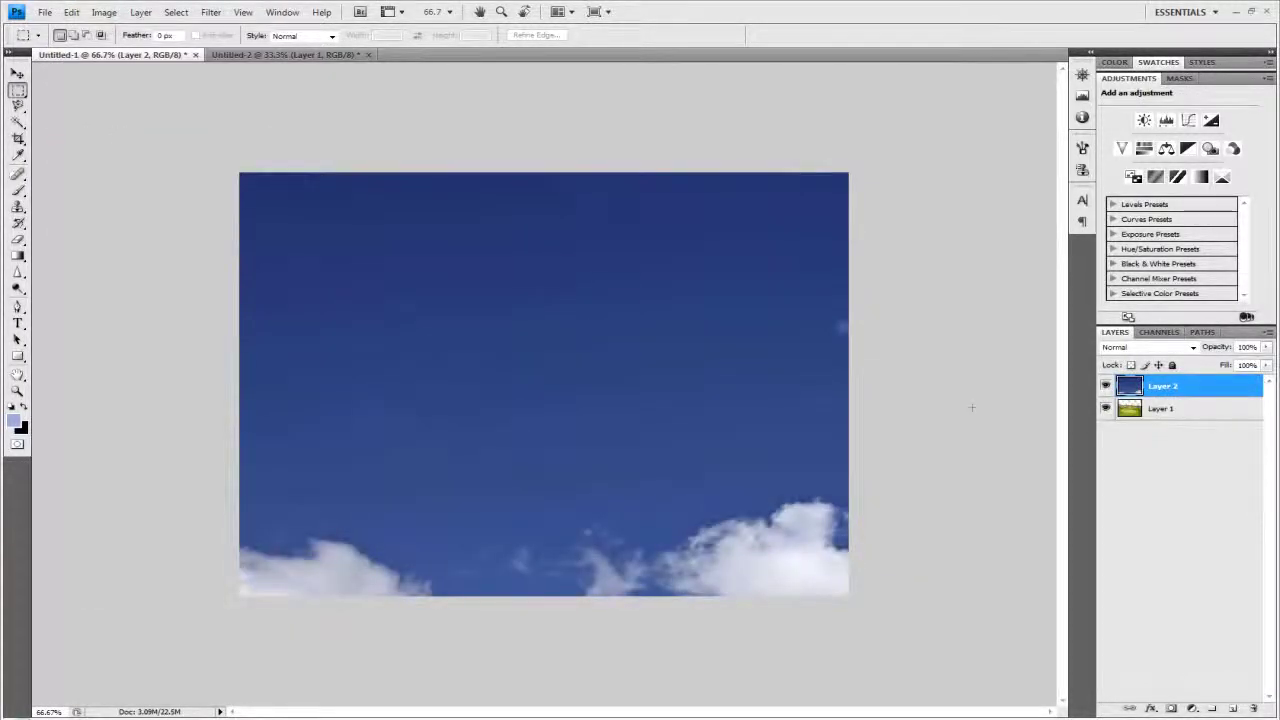
Step: Free-transform the cloud layer to about 33.3% width and 25.1% height so it spans the photo's width above the horizon, and apply it
left_click(71, 11)
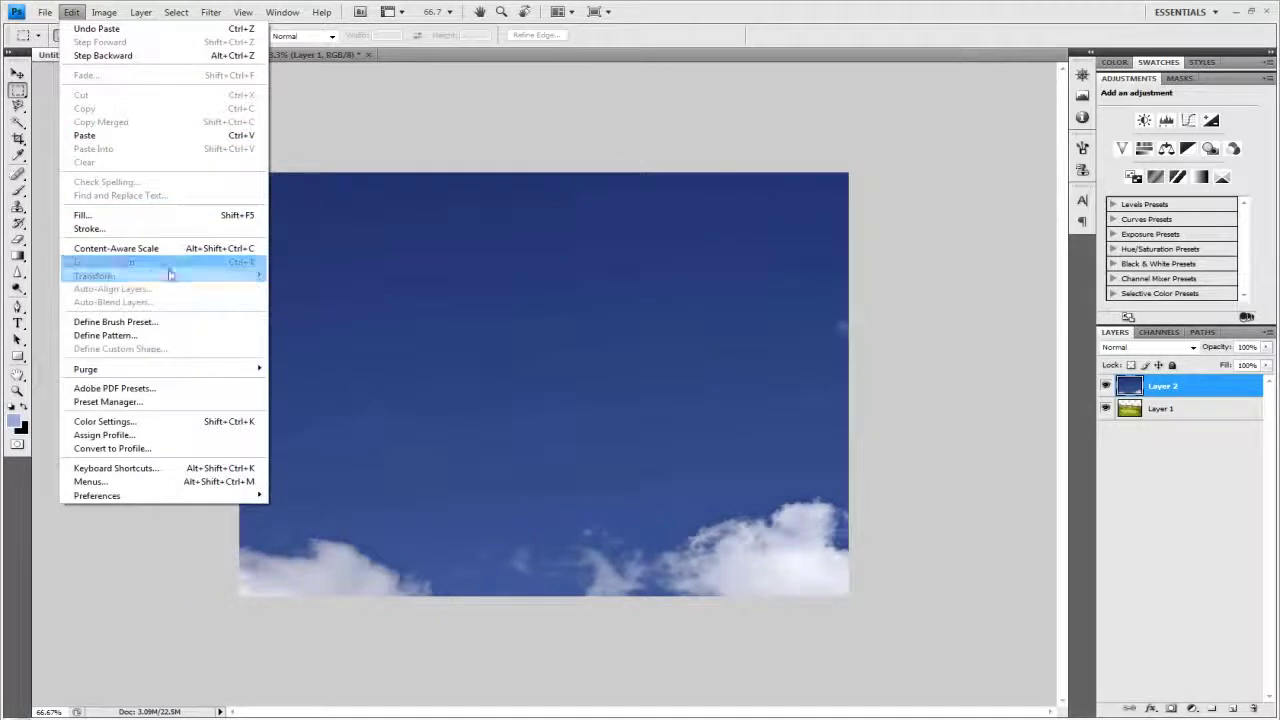
left_click(168, 263)
left_click_drag(241, 174, 314, 243)
left_click_drag(126, 231, 622, 231)
left_click_drag(697, 291, 316, 306)
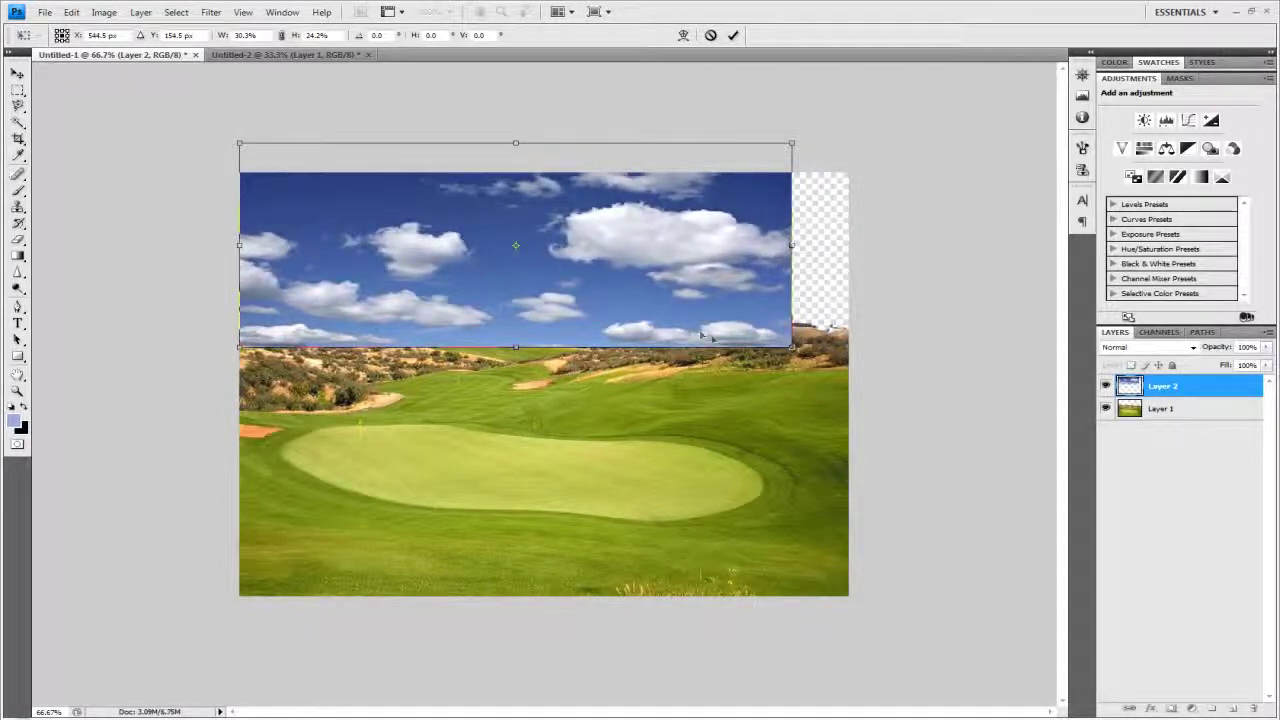
left_click_drag(791, 347, 848, 355)
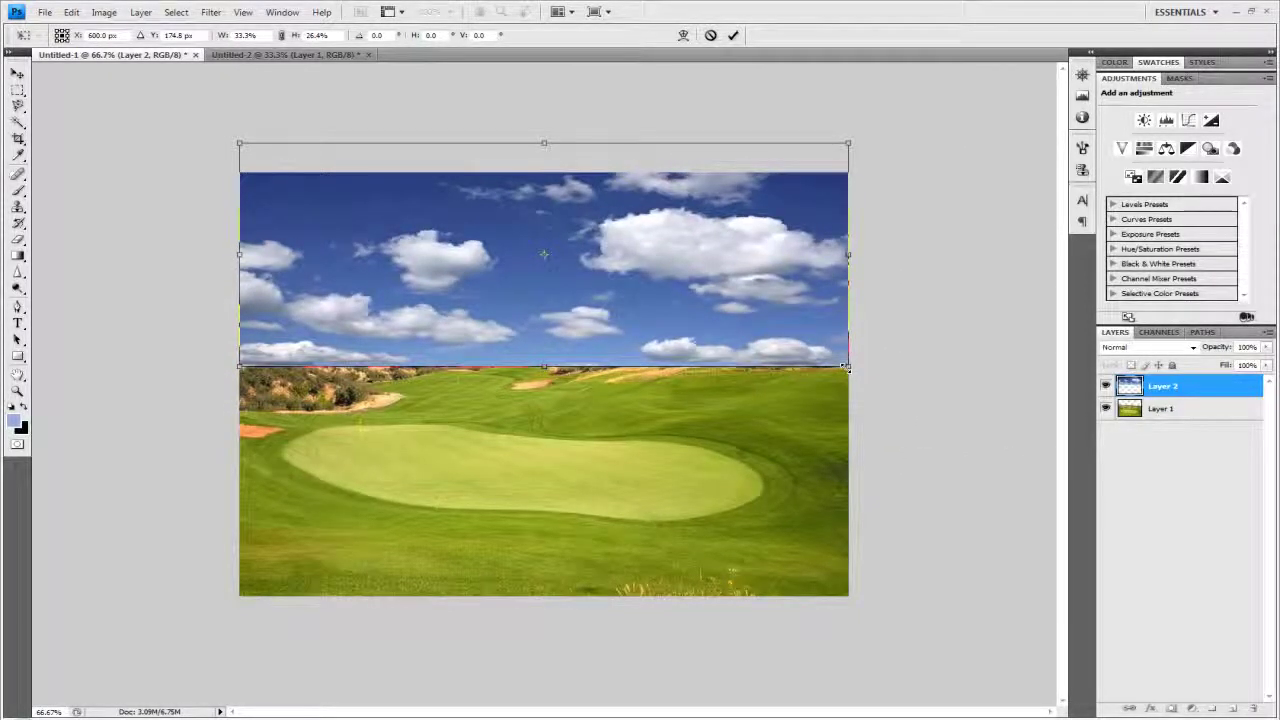
left_click_drag(806, 310, 805, 318)
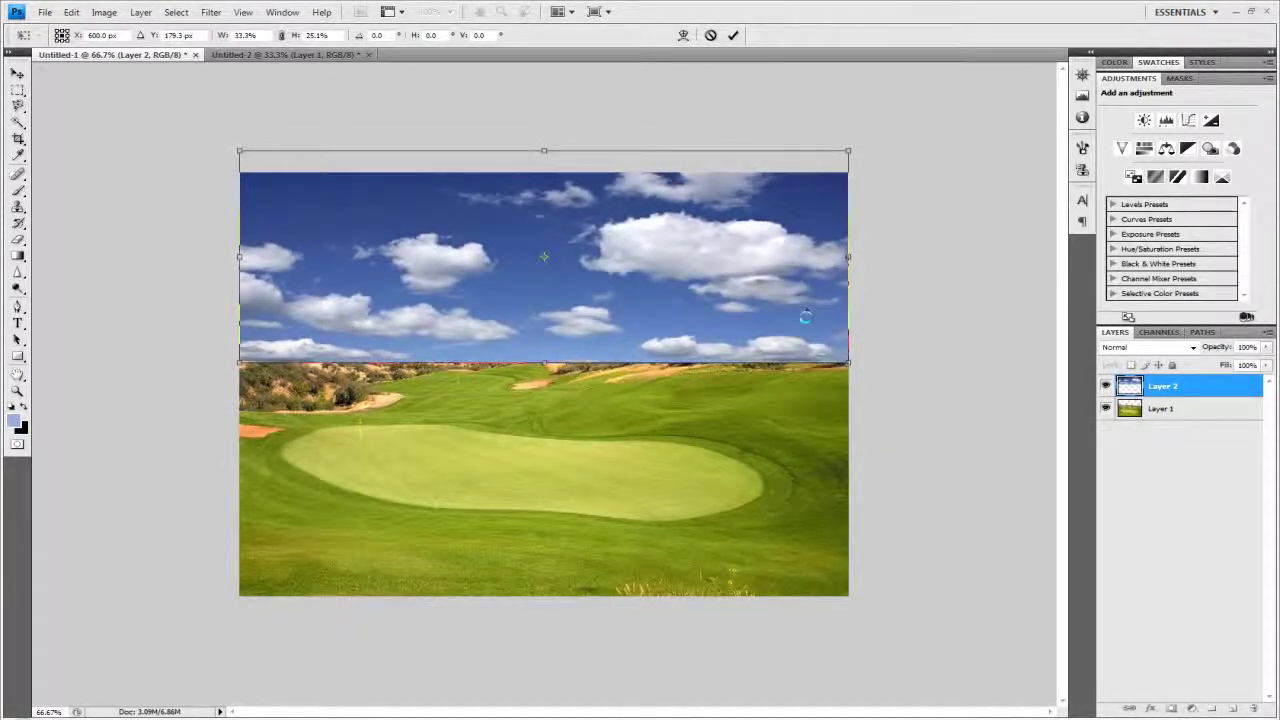
left_click(733, 35)
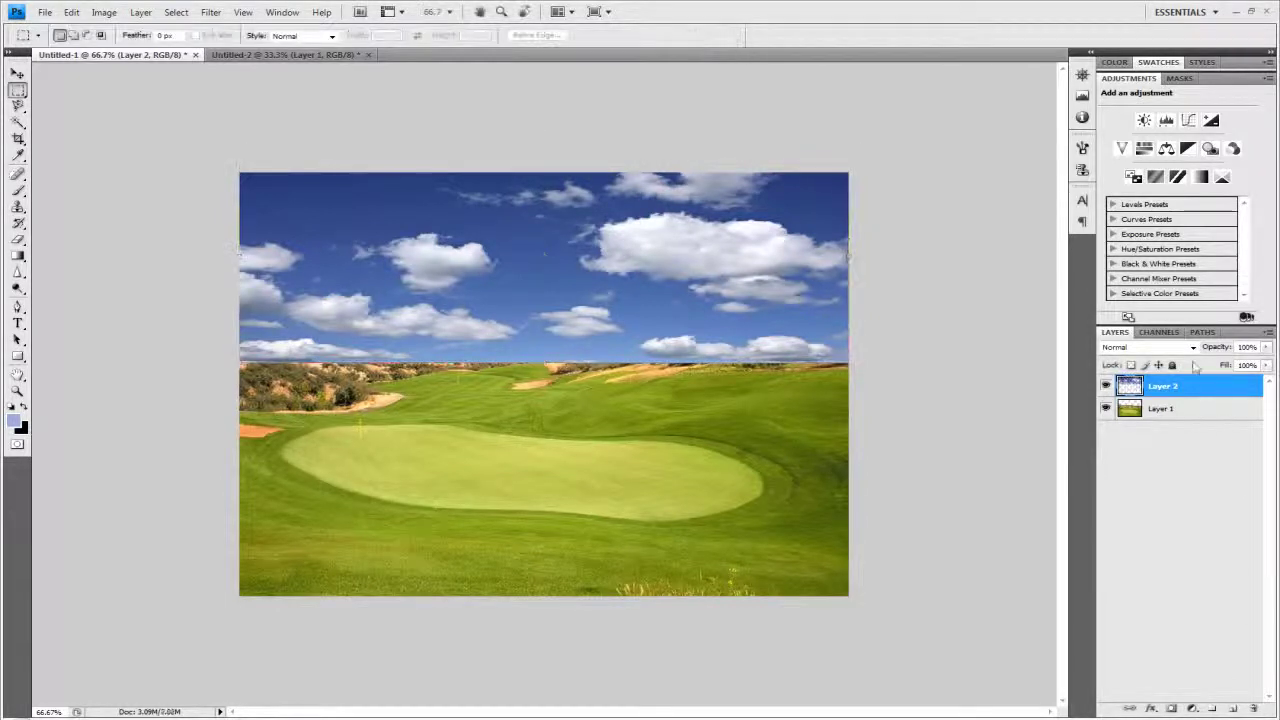
Step: Place the cloud layer beneath the golf course layer and activate the Move tool
left_click_drag(1211, 398, 1215, 436)
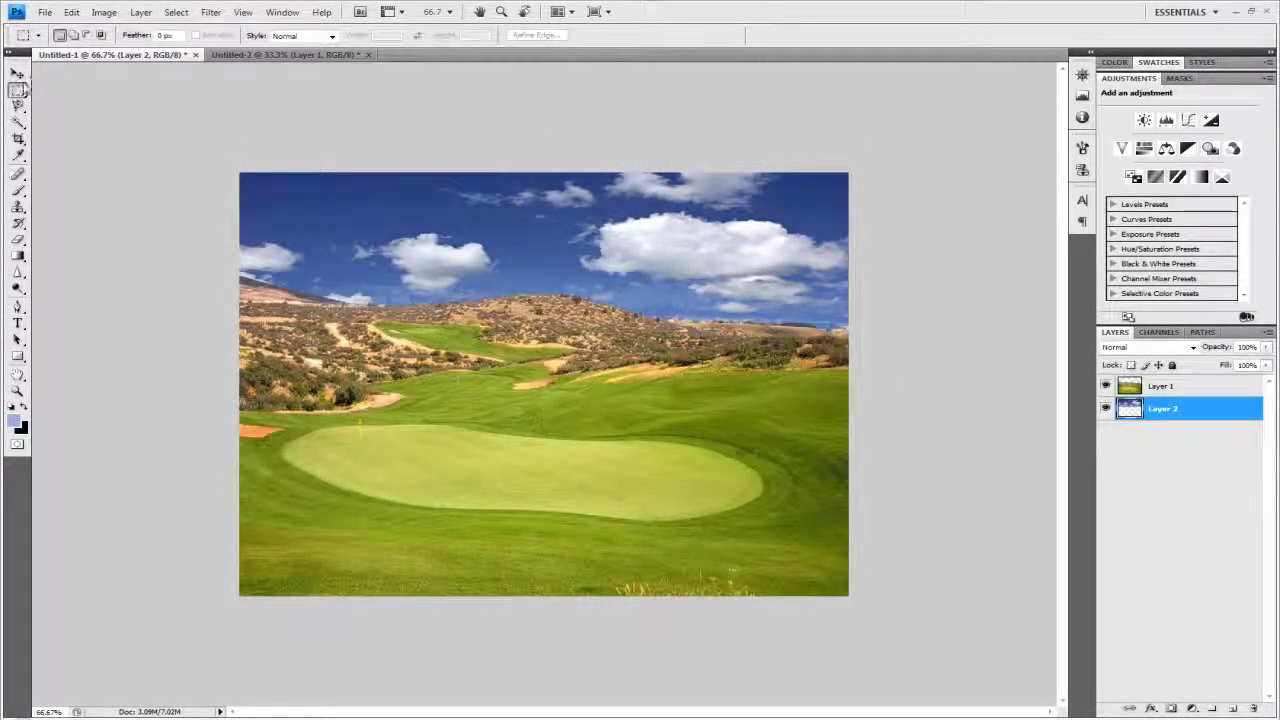
key("v")
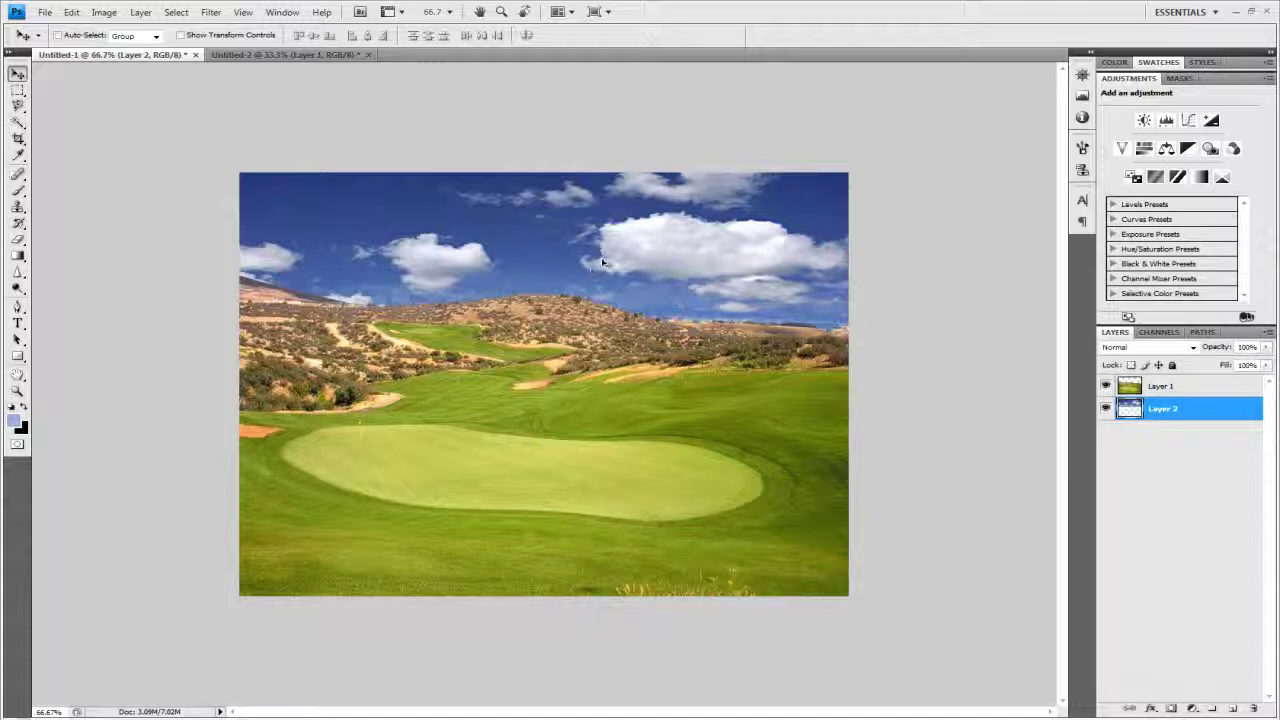
Step: Add a Hue/Saturation adjustment layer directly above the cloud layer, Layer 2, with Hue set to +180
left_click(1175, 390)
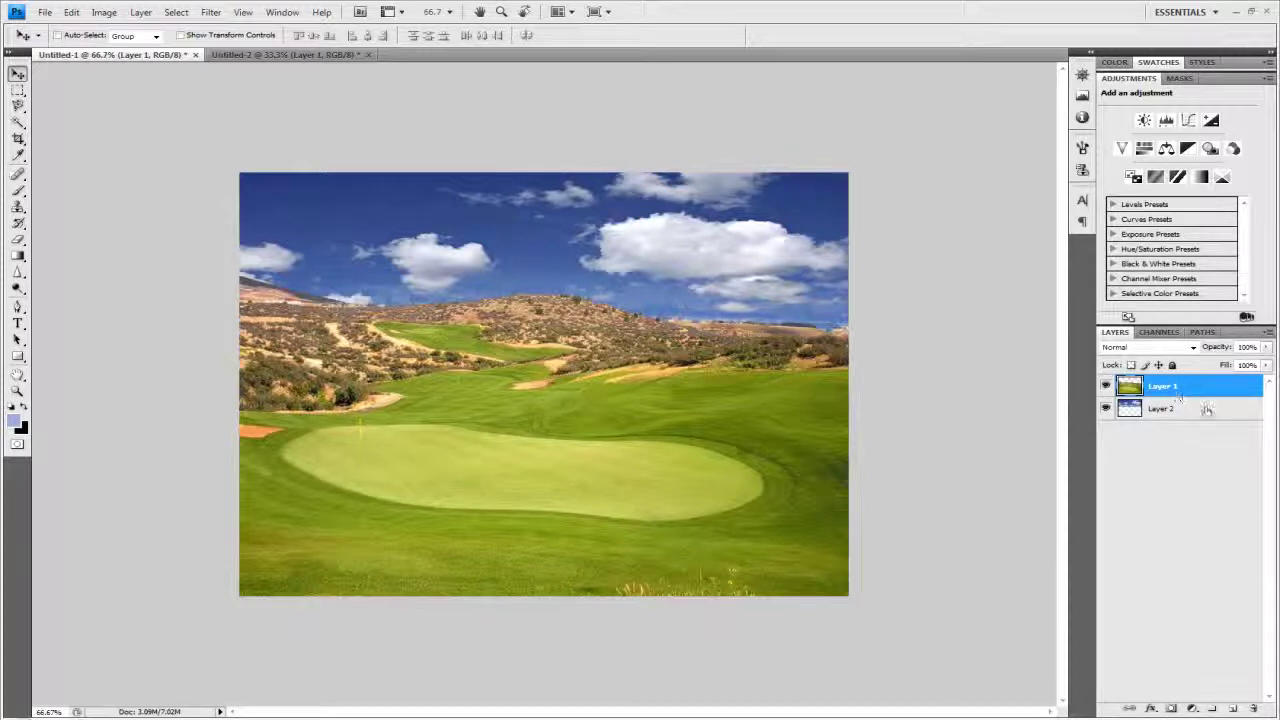
left_click(1208, 410)
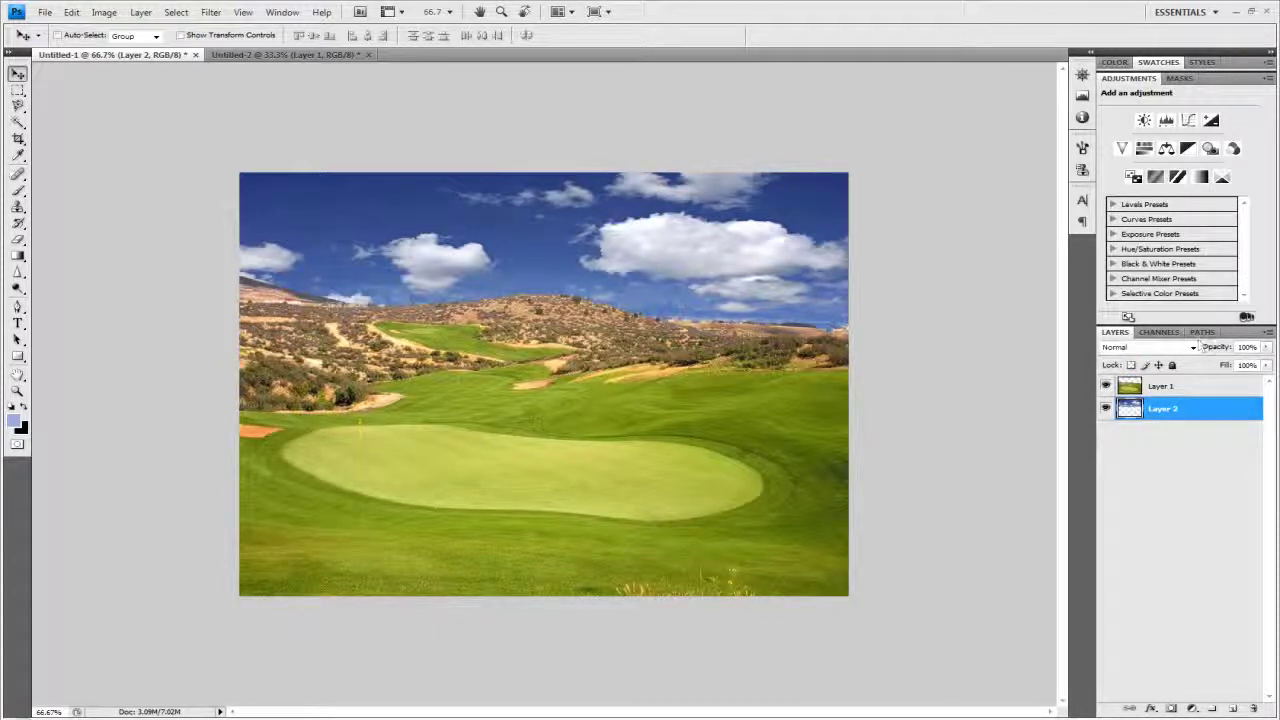
left_click(1193, 708)
left_click(1079, 562)
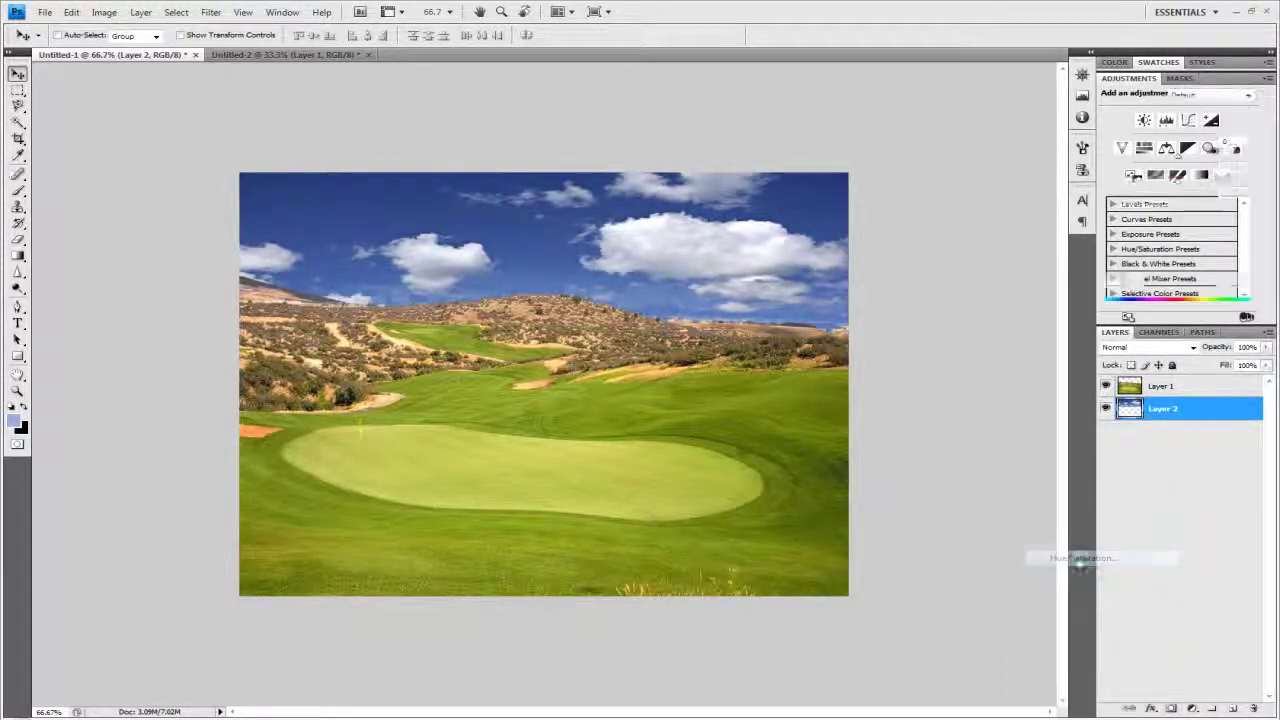
left_click_drag(1178, 154, 1250, 157)
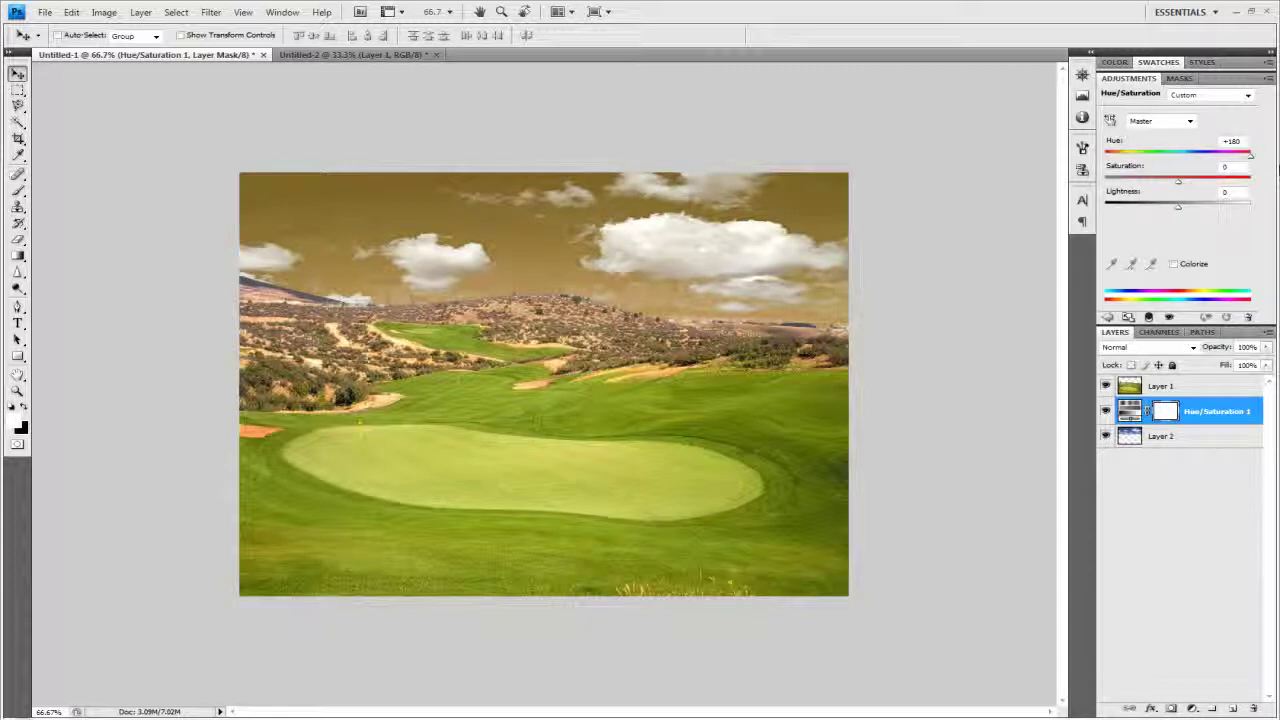